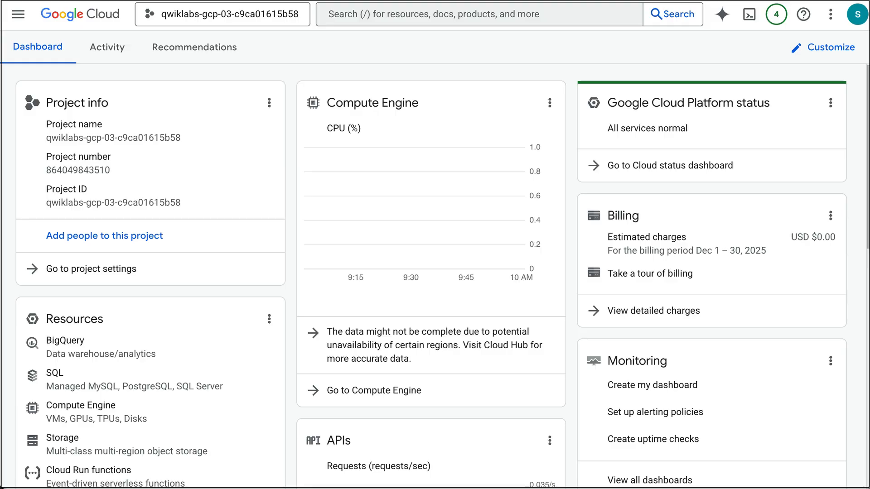
View all available projects in the project picker and close it without switching projects.
{"action": "left_click", "coordinate": [276, 17]}
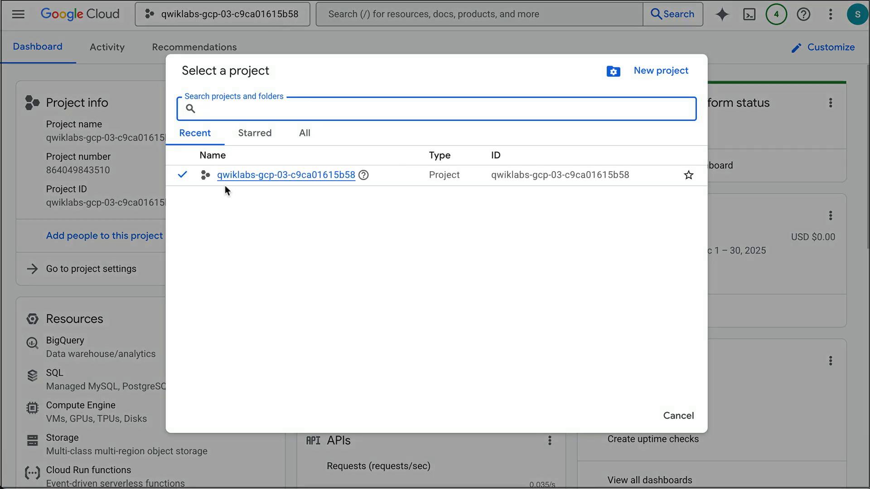
{"action": "left_click", "coordinate": [301, 134]}
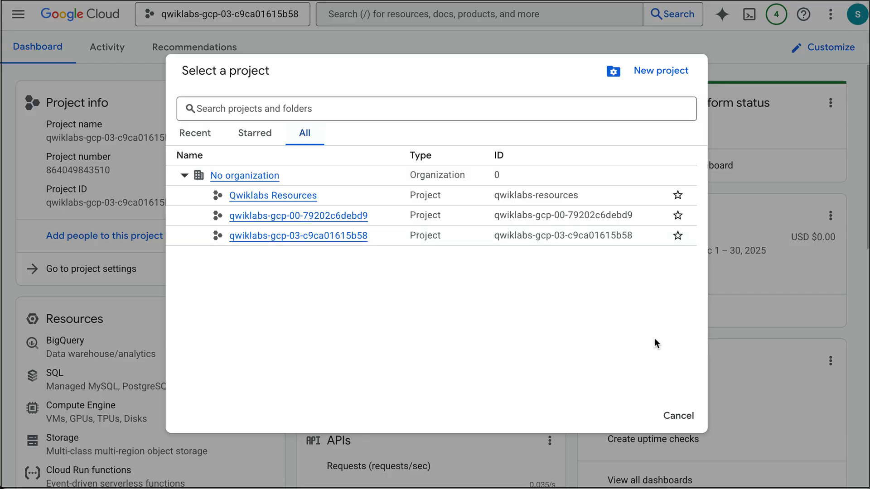
{"action": "left_click", "coordinate": [675, 415]}
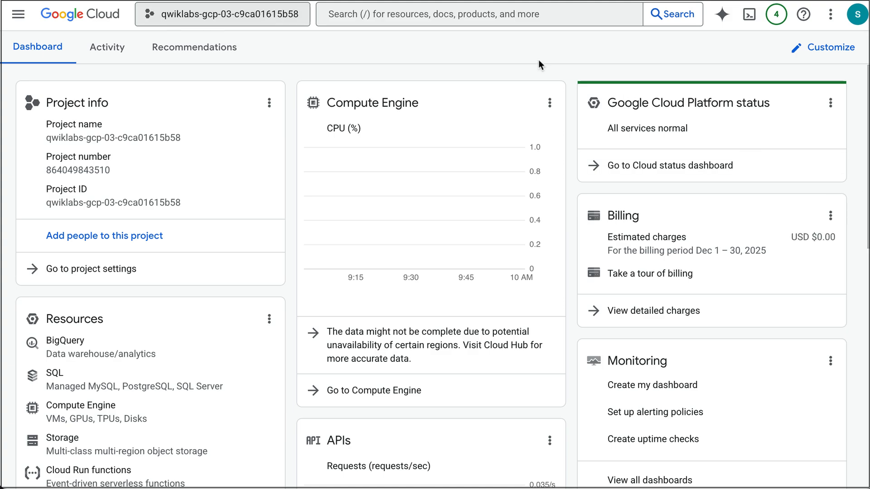
Search the console for "logs explorer" and open the Logs Explorer page.
{"action": "left_click", "coordinate": [366, 14]}
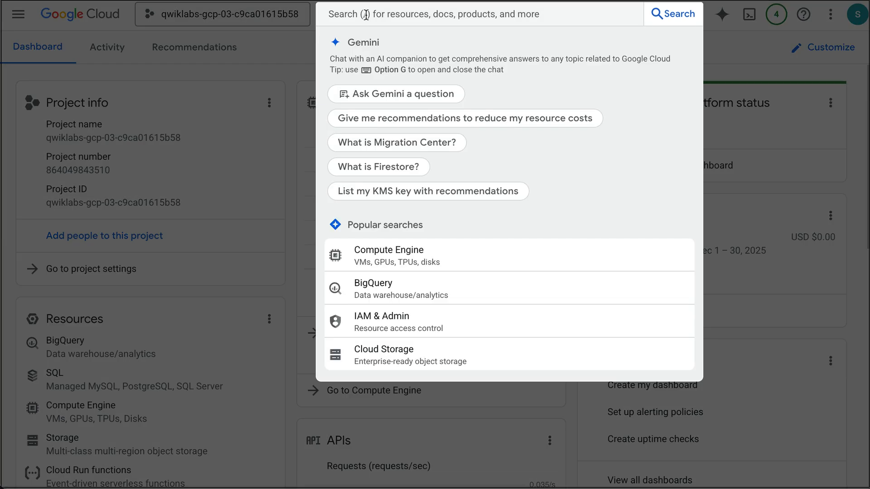
{"action": "type", "text": "logs explorer"}
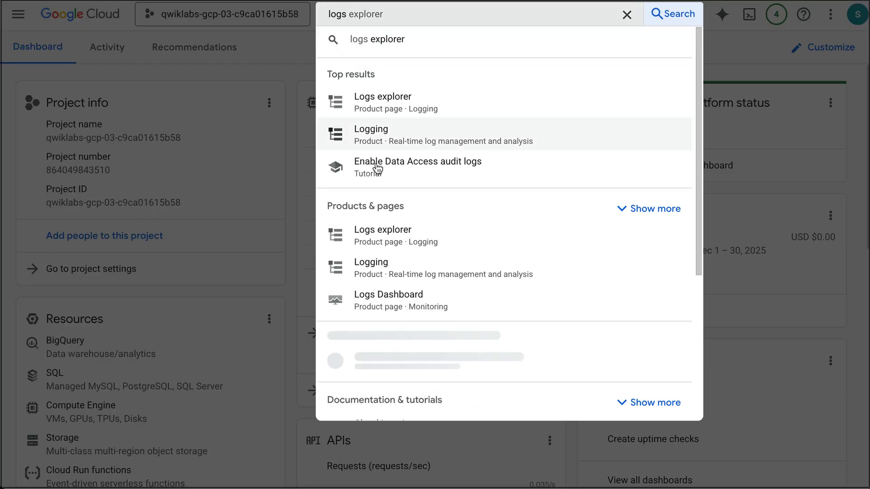
{"action": "left_click", "coordinate": [382, 98]}
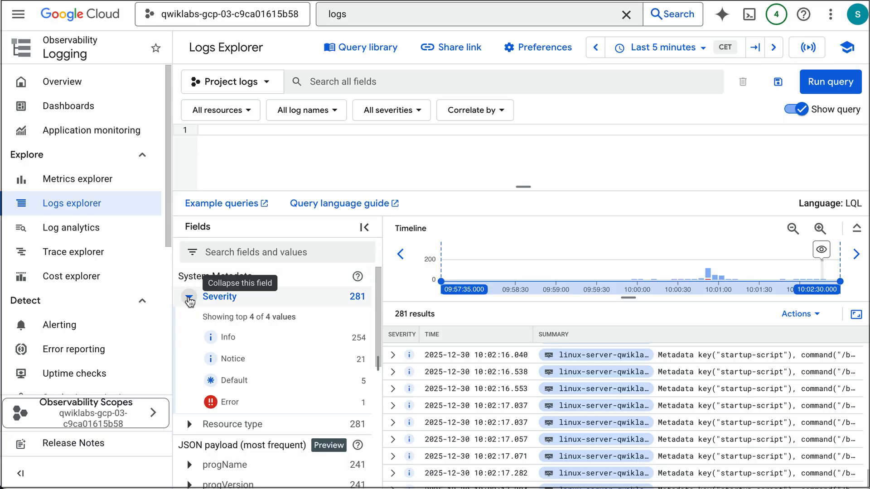
Filter the project logs by the VM Instance resource type.
{"action": "left_click", "coordinate": [189, 297]}
{"action": "left_click", "coordinate": [189, 317]}
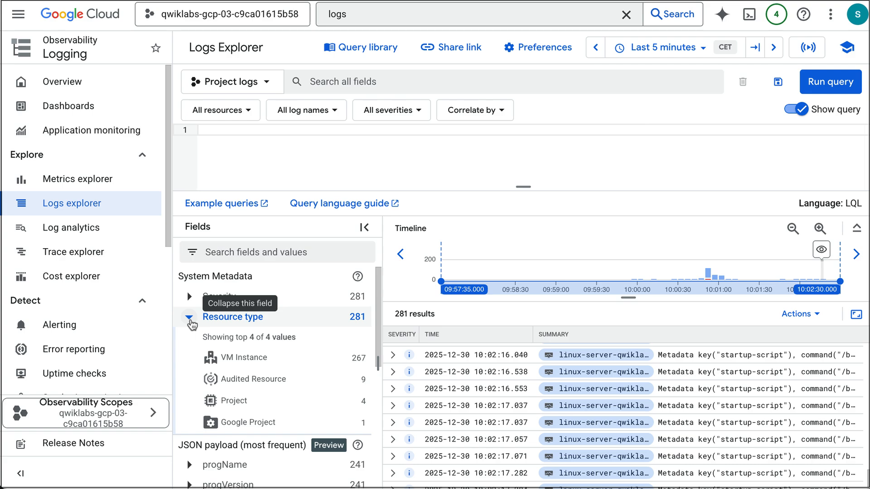
{"action": "left_click", "coordinate": [247, 358]}
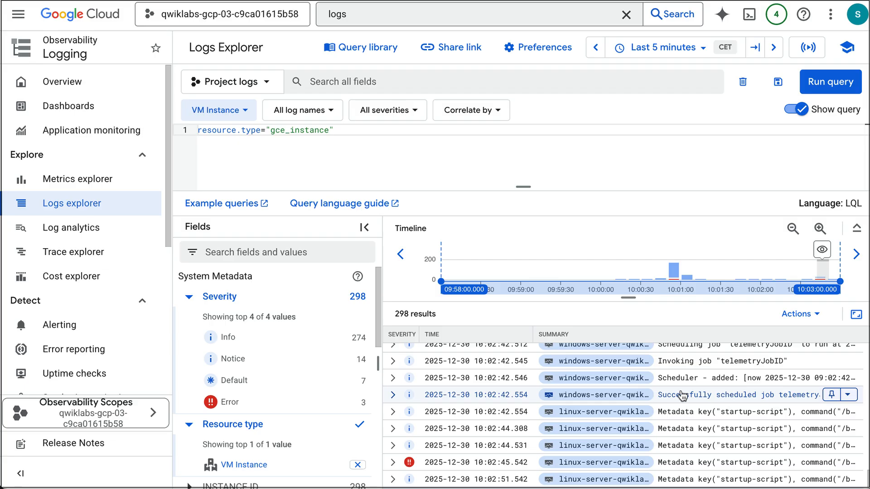
Look through the VM instance log entries and narrow them to the windows-server instance ID.
{"action": "scroll", "coordinate": [682, 396], "scroll_direction": "down", "scroll_amount": 2}
{"action": "scroll", "coordinate": [682, 395], "scroll_direction": "up", "scroll_amount": 3}
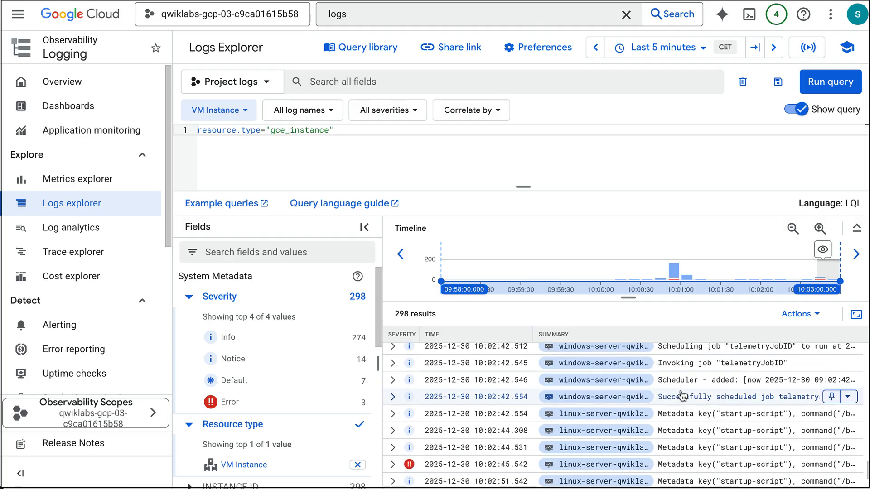
{"action": "scroll", "coordinate": [682, 396], "scroll_direction": "up", "scroll_amount": 3}
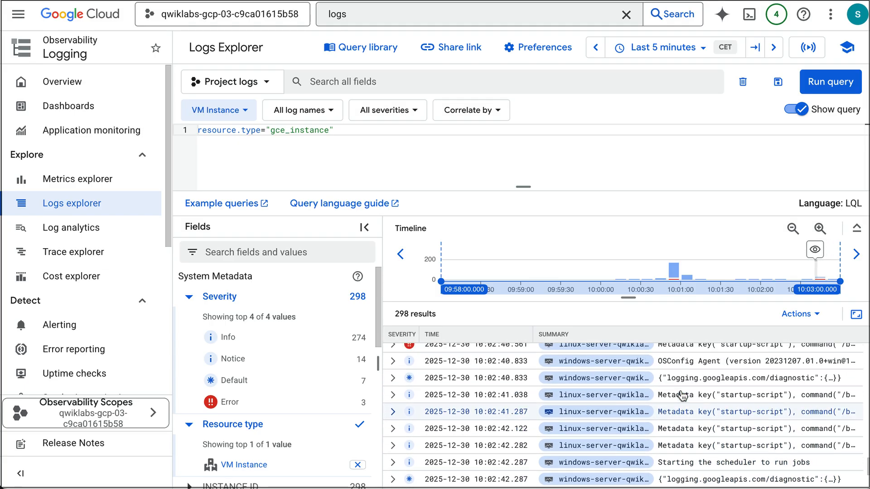
{"action": "scroll", "coordinate": [682, 396], "scroll_direction": "down", "scroll_amount": 2}
{"action": "scroll", "coordinate": [295, 361], "scroll_direction": "down", "scroll_amount": 2}
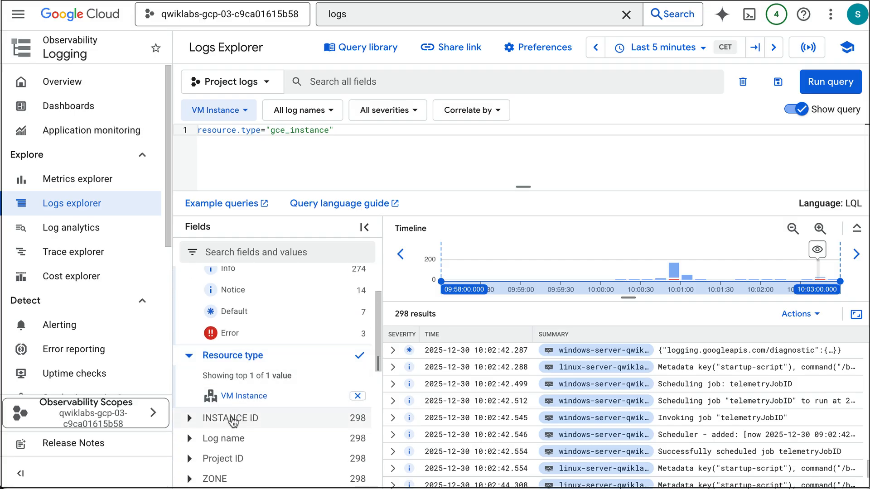
{"action": "left_click", "coordinate": [232, 421]}
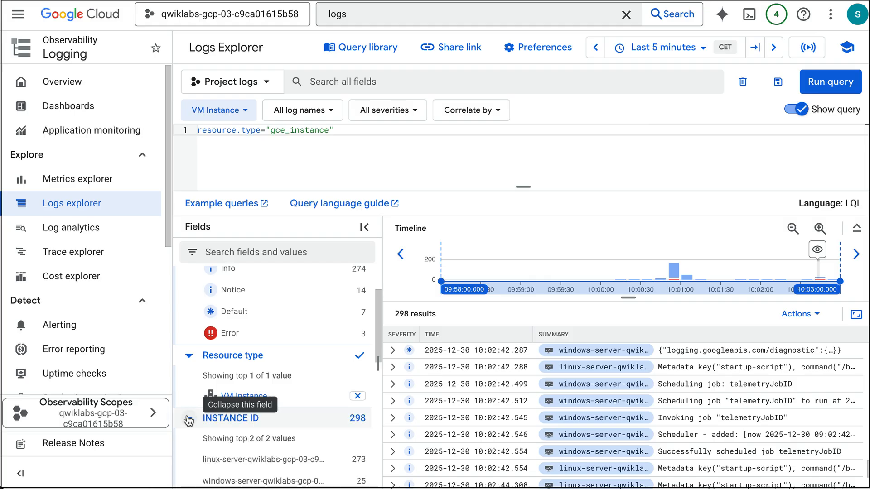
{"action": "scroll", "coordinate": [269, 438], "scroll_direction": "down", "scroll_amount": 2}
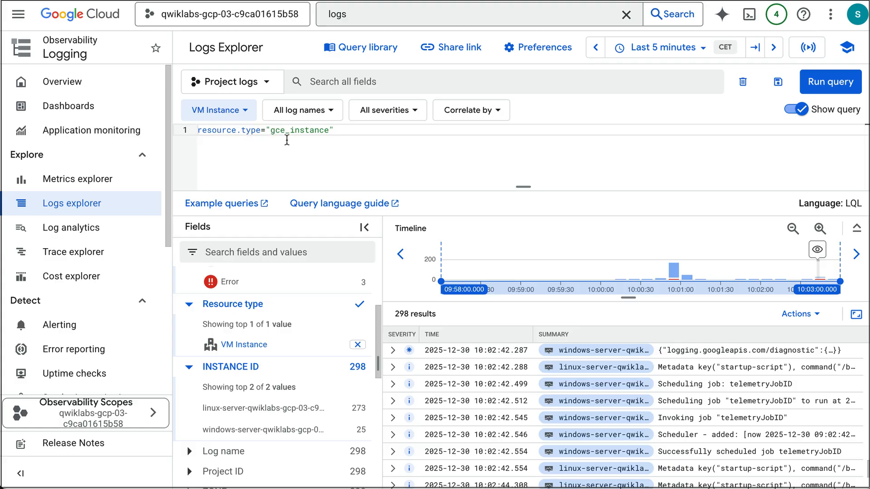
{"action": "left_click", "coordinate": [276, 430]}
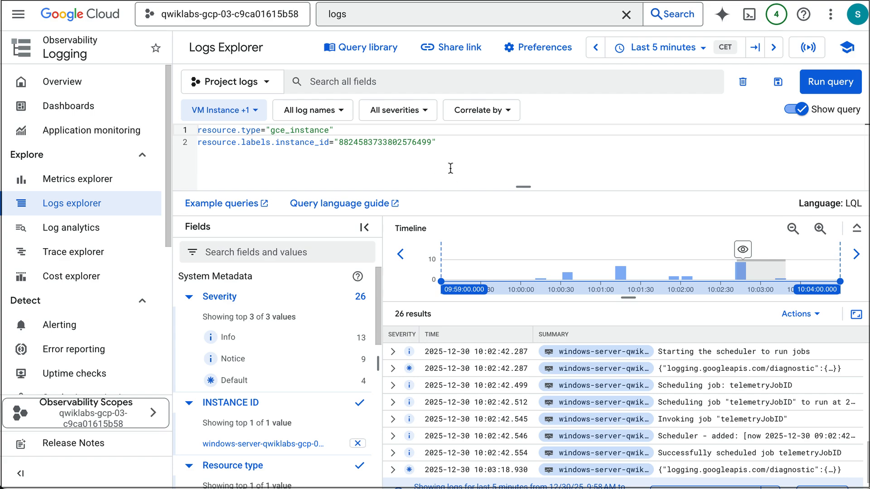
Remove the resource.labels.instance_id line from the query and rerun it.
{"action": "left_click", "coordinate": [447, 141]}
{"action": "triple_click", "coordinate": [448, 142]}
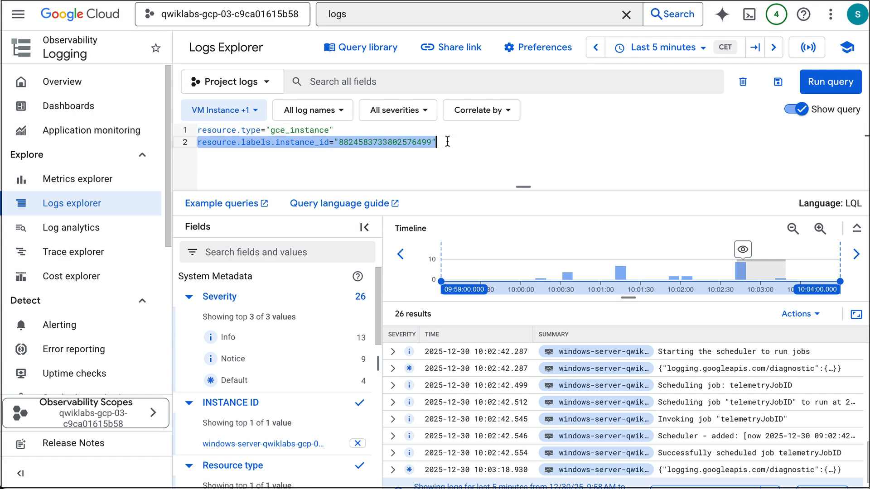
{"action": "key", "text": "BackSpace"}
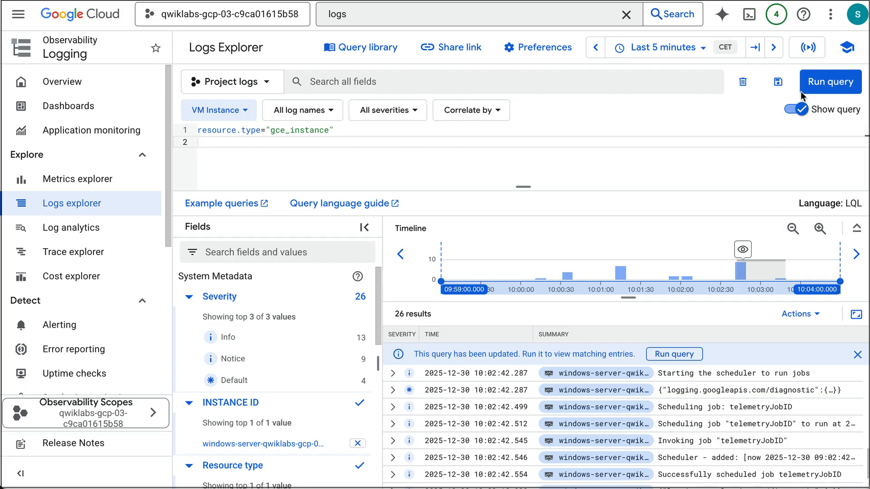
{"action": "left_click", "coordinate": [814, 84]}
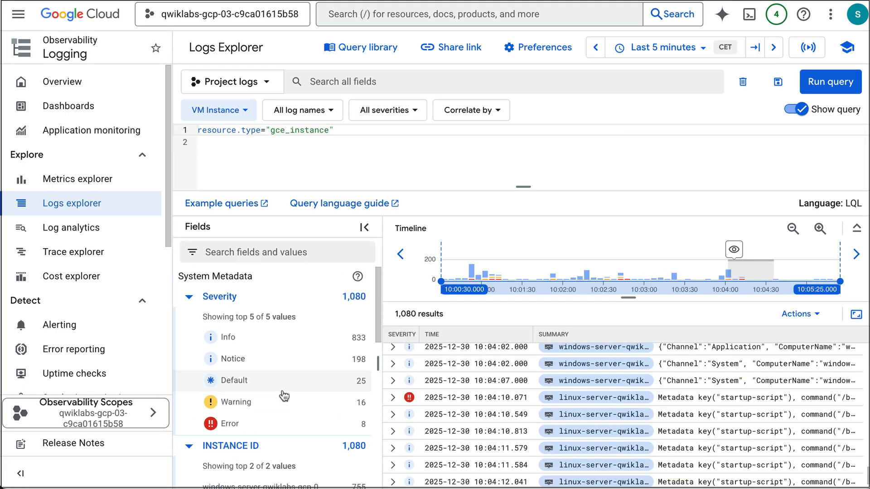
Expand the full set of log names and filter the VM instance logs by ops-agent-fluent-bit.
{"action": "scroll", "coordinate": [282, 385], "scroll_direction": "down", "scroll_amount": 1}
{"action": "scroll", "coordinate": [284, 396], "scroll_direction": "down", "scroll_amount": 3}
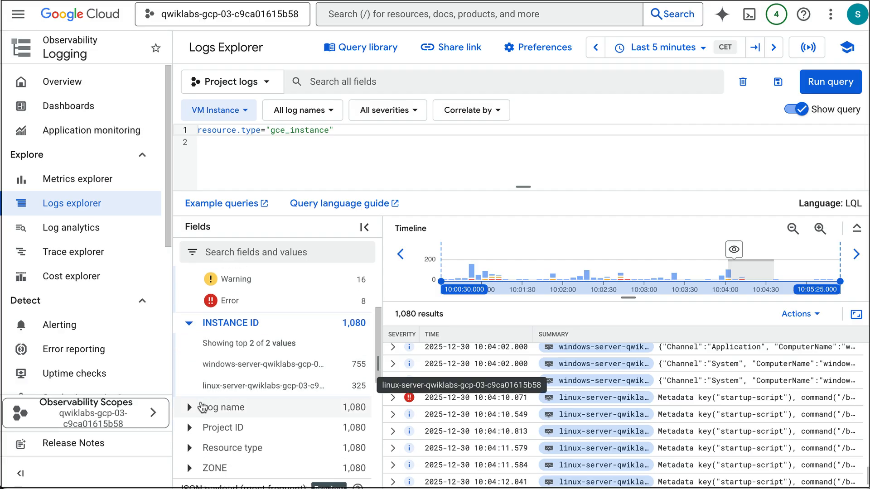
{"action": "left_click", "coordinate": [190, 409]}
{"action": "scroll", "coordinate": [271, 426], "scroll_direction": "down", "scroll_amount": 3}
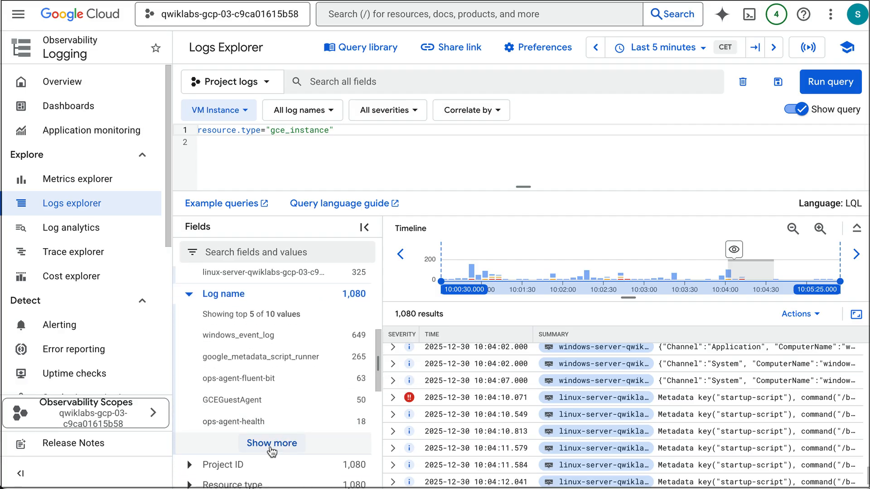
{"action": "left_click", "coordinate": [272, 444]}
{"action": "scroll", "coordinate": [272, 452], "scroll_direction": "down", "scroll_amount": 2}
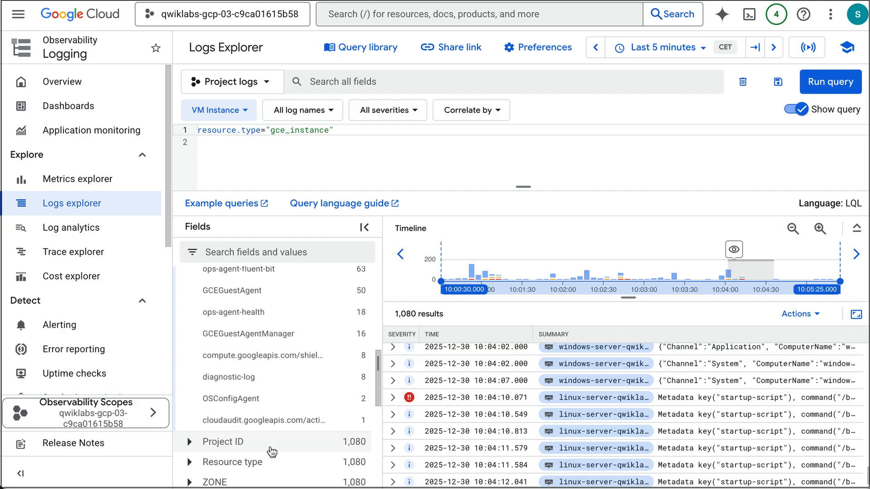
{"action": "scroll", "coordinate": [272, 451], "scroll_direction": "up", "scroll_amount": 2}
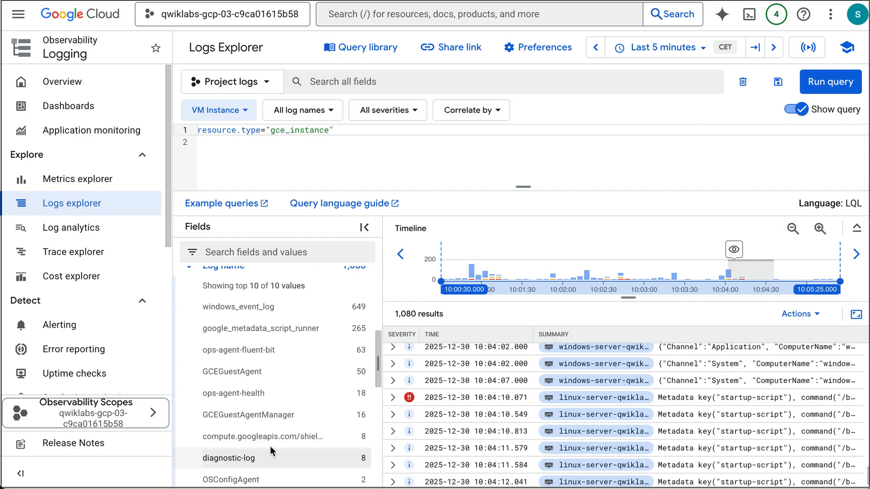
{"action": "scroll", "coordinate": [272, 452], "scroll_direction": "up", "scroll_amount": 1}
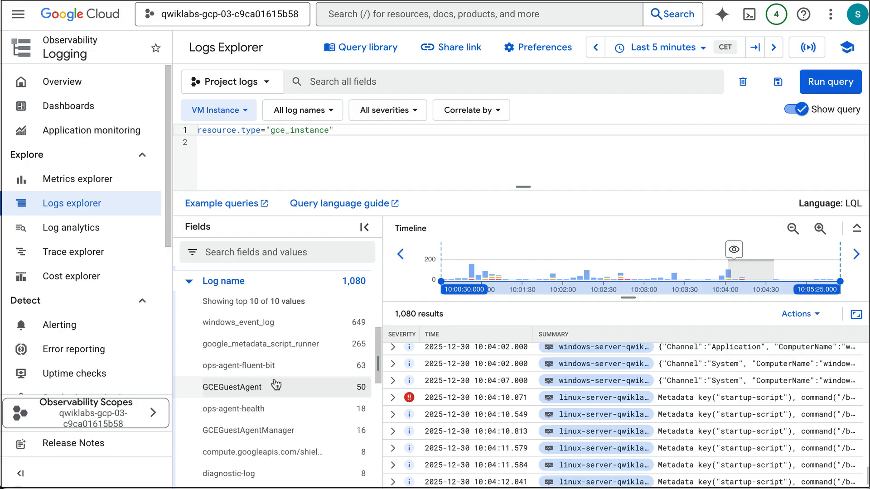
{"action": "left_click", "coordinate": [239, 365]}
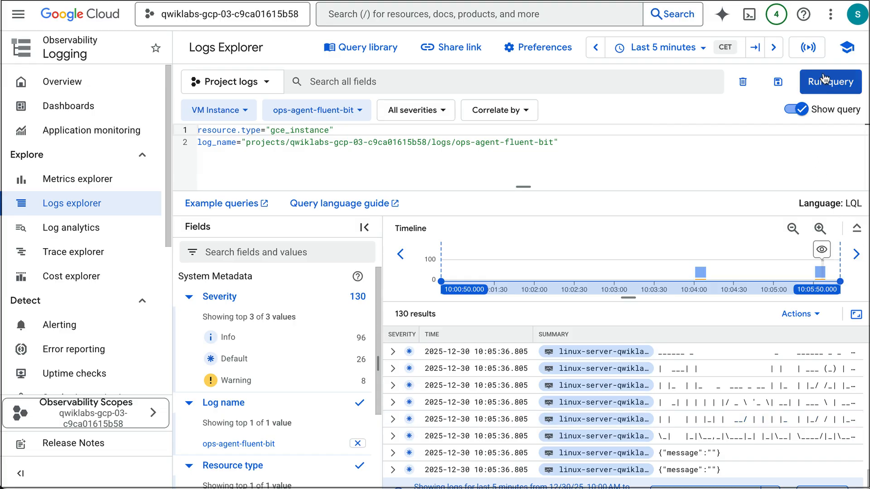
Stream the filtered logs live and stop the stream.
{"action": "left_click", "coordinate": [809, 48]}
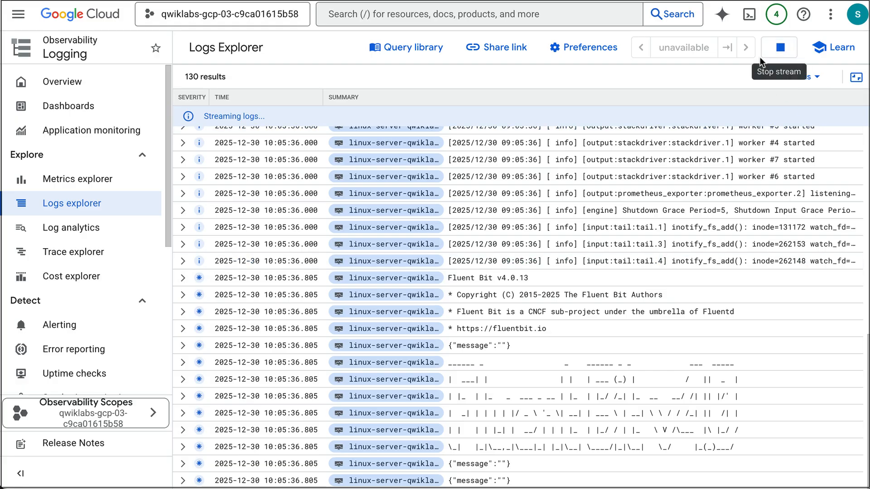
{"action": "left_click", "coordinate": [780, 47]}
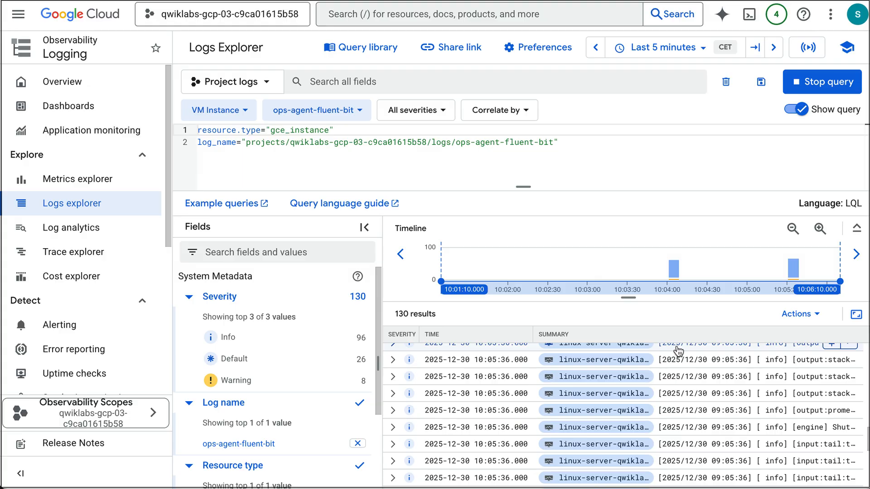
Open the Log Router page from the Logging configuration options.
{"action": "scroll", "coordinate": [94, 273], "scroll_direction": "down", "scroll_amount": 2}
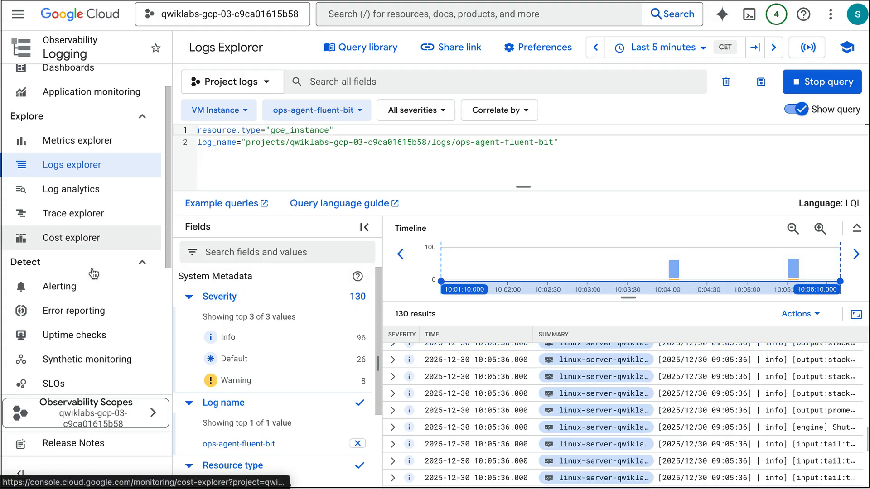
{"action": "scroll", "coordinate": [94, 273], "scroll_direction": "down", "scroll_amount": 3}
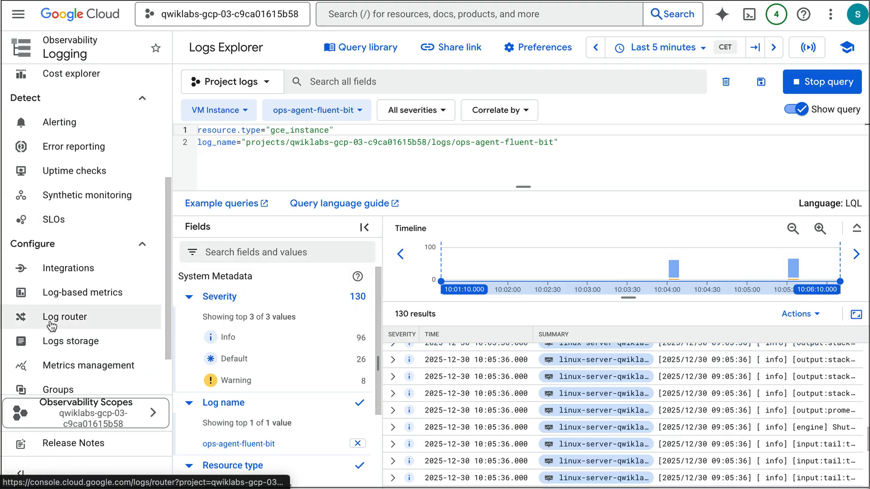
{"action": "left_click", "coordinate": [51, 322]}
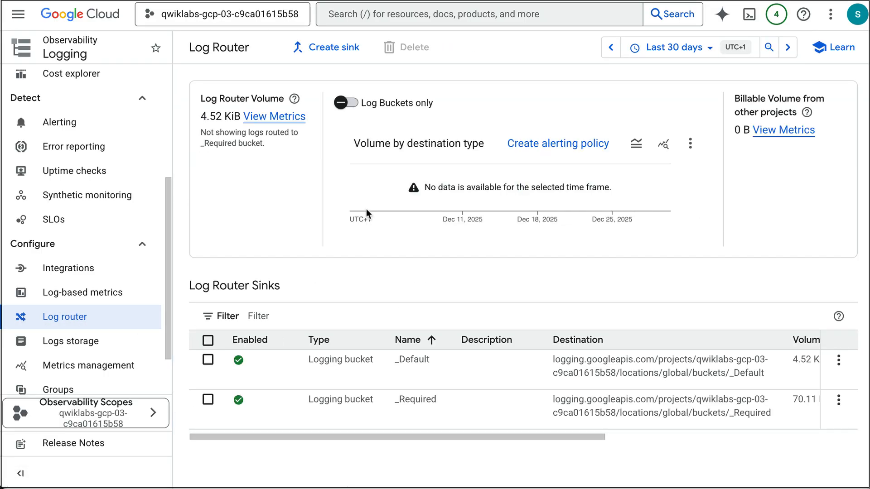
Start a new logs routing sink named vm_logs and continue to its destination settings.
{"action": "left_click", "coordinate": [334, 58]}
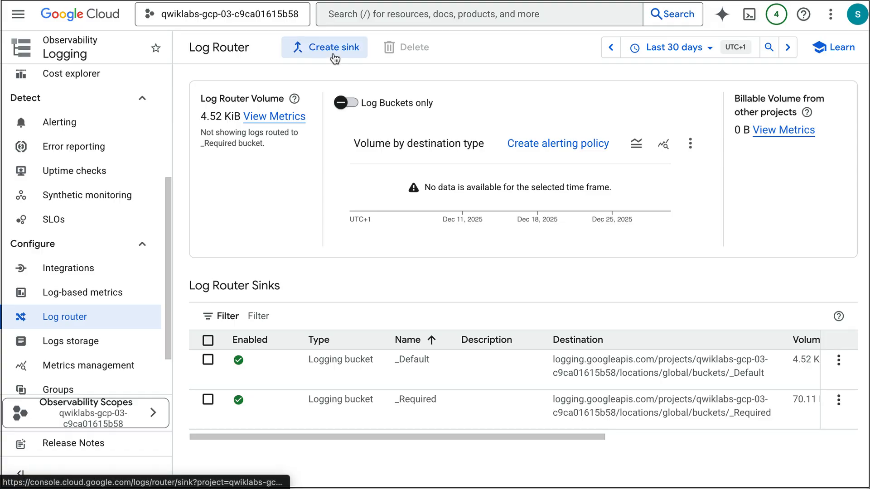
{"action": "left_click", "coordinate": [329, 161]}
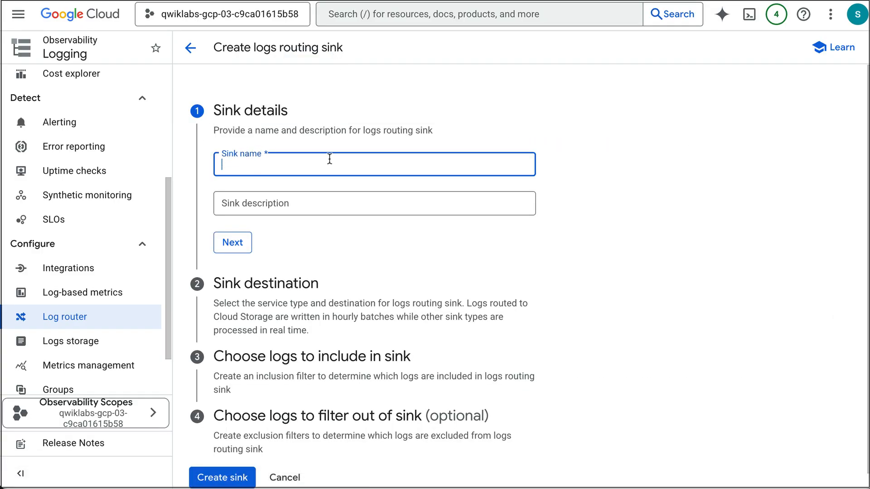
{"action": "type", "text": "vm_l"}
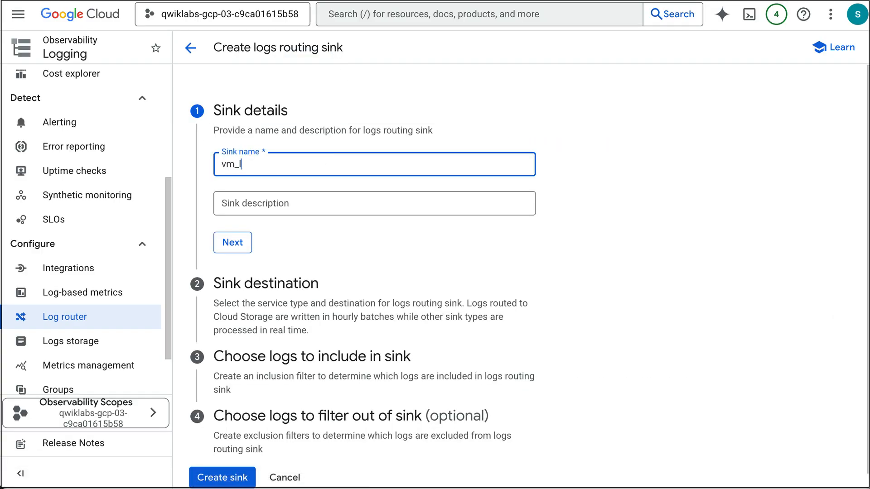
{"action": "type", "text": "ogs"}
{"action": "left_click", "coordinate": [233, 241]}
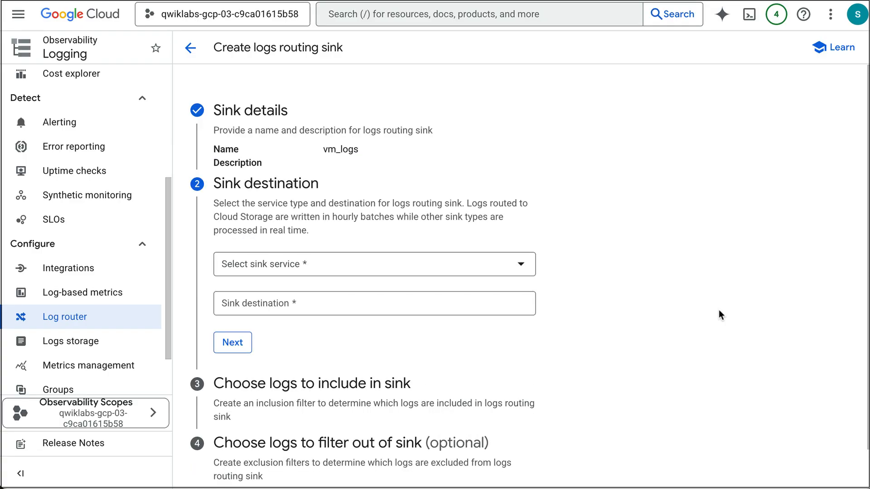
Set the sink's destination to a new BigQuery dataset with the ID project_logs and continue to the inclusion settings.
{"action": "left_click", "coordinate": [463, 263]}
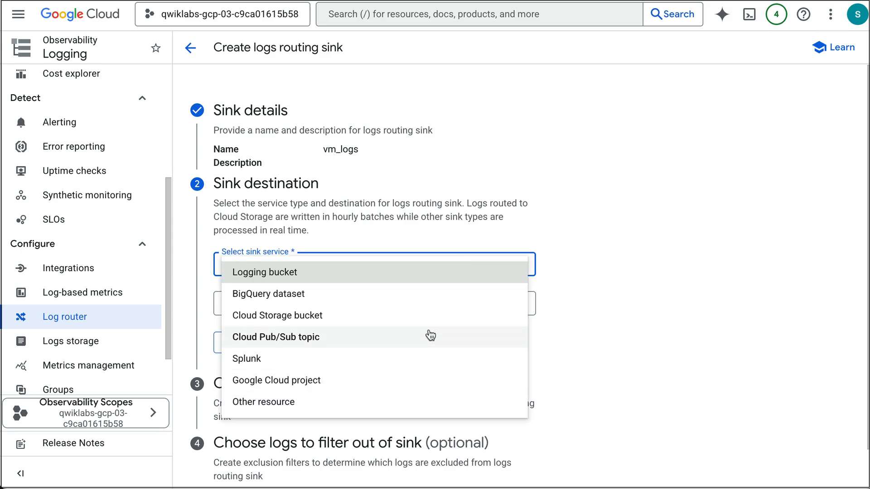
{"action": "left_click", "coordinate": [430, 299]}
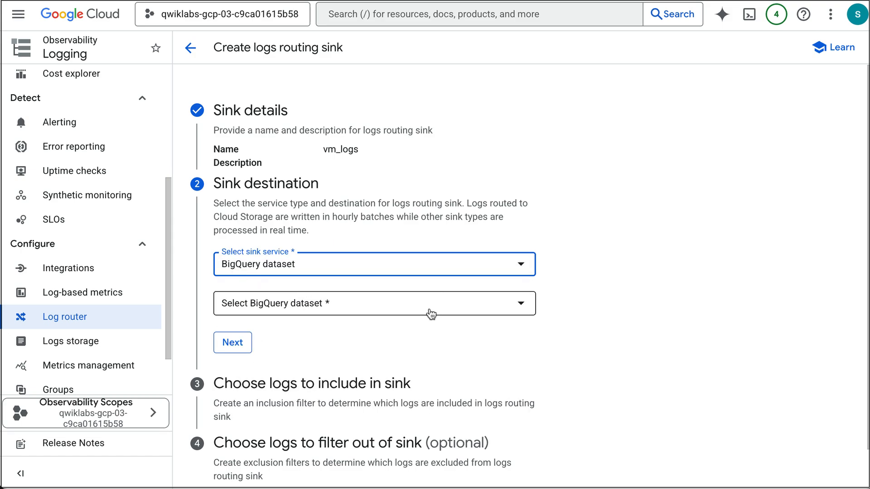
{"action": "left_click", "coordinate": [431, 313]}
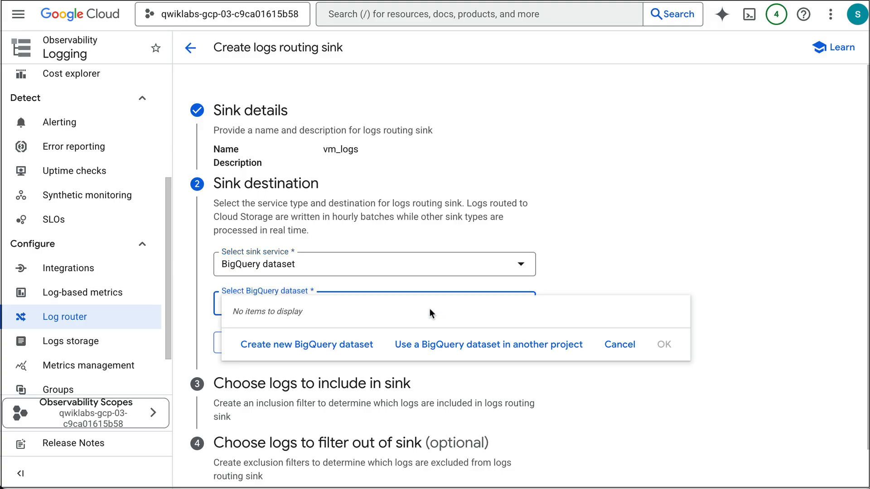
{"action": "left_click", "coordinate": [355, 346]}
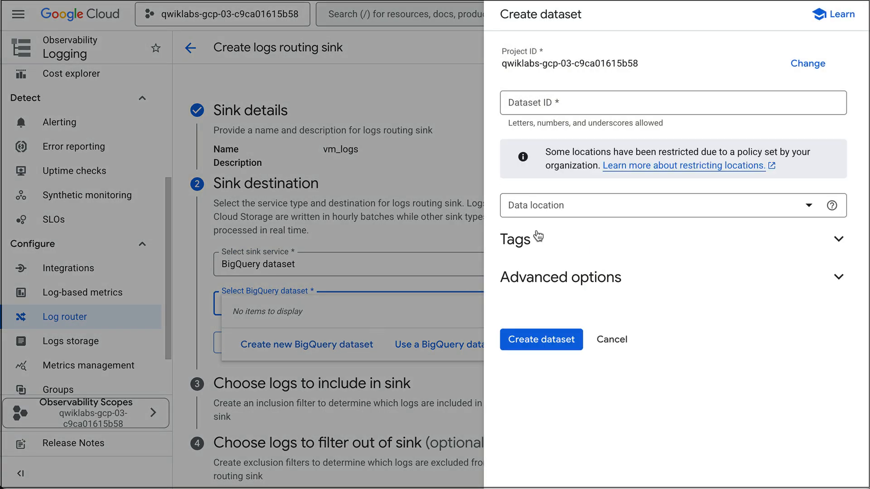
{"action": "left_click", "coordinate": [570, 102]}
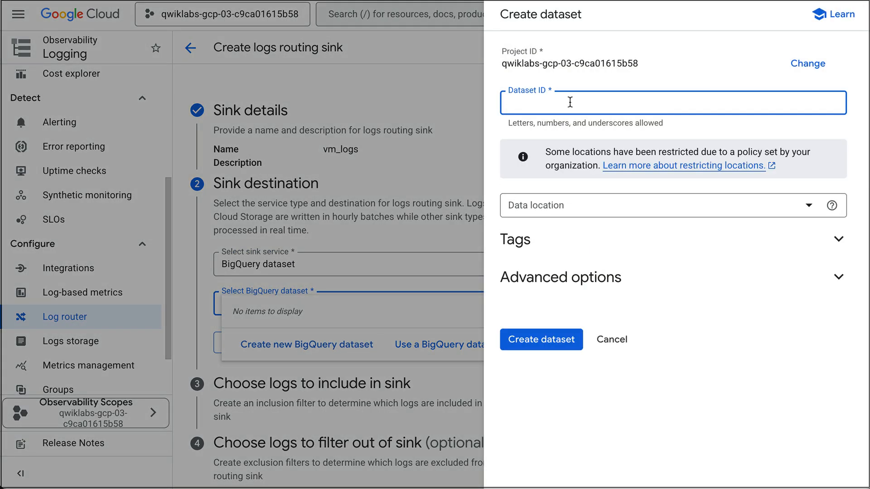
{"action": "type", "text": "project_logs"}
{"action": "left_click", "coordinate": [548, 340]}
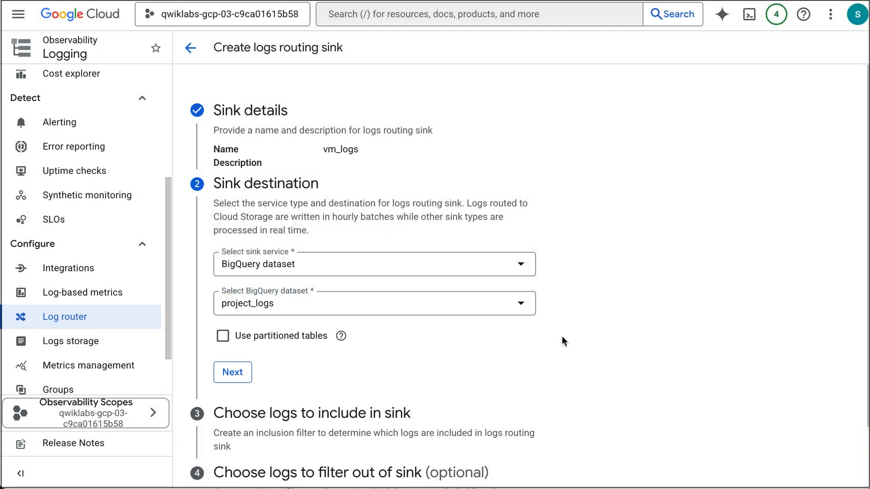
{"action": "left_click", "coordinate": [235, 375]}
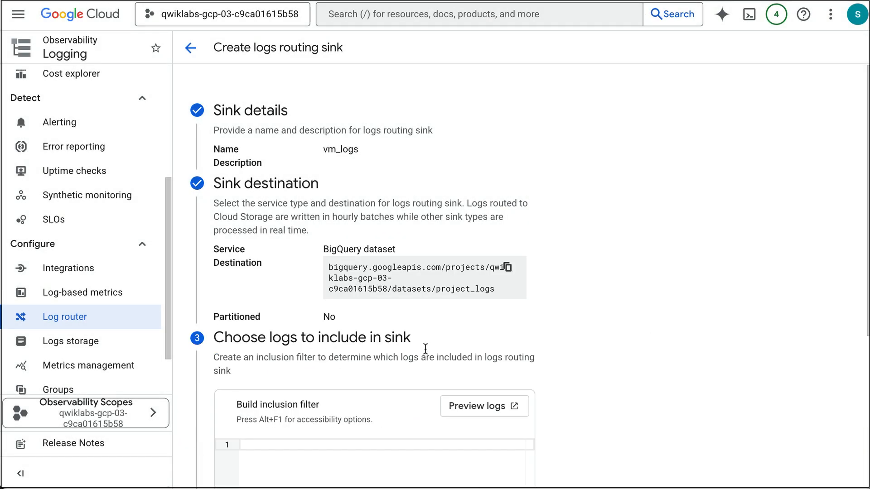
Set the inclusion filter to resource.type="gce_instance" without any exclusion filter and create the vm_logs sink.
{"action": "scroll", "coordinate": [503, 342], "scroll_direction": "down", "scroll_amount": 5}
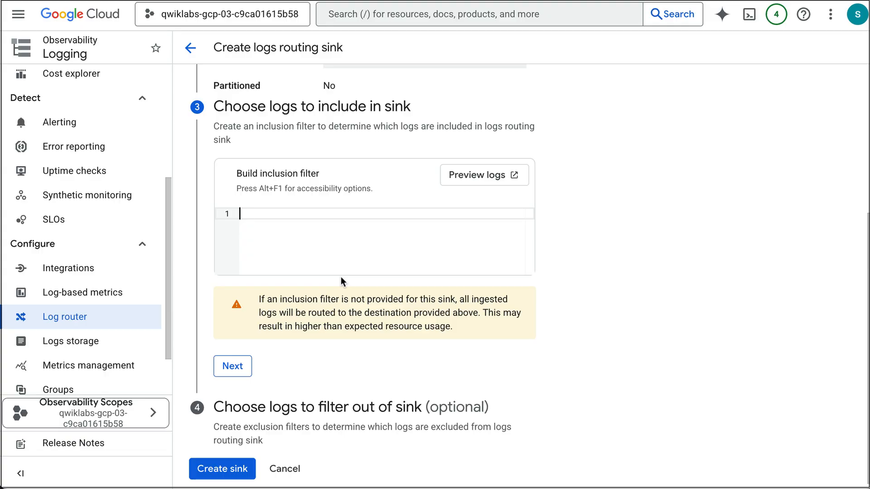
{"action": "type", "text": "tr"}
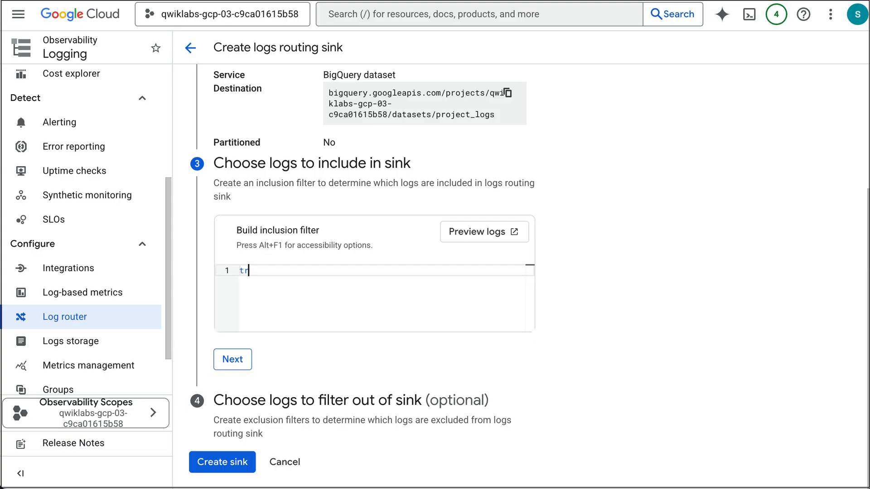
{"action": "key", "text": "BackSpace"}
{"action": "key", "text": "BackSpace"}
{"action": "scroll", "coordinate": [101, 257], "scroll_direction": "up", "scroll_amount": 1}
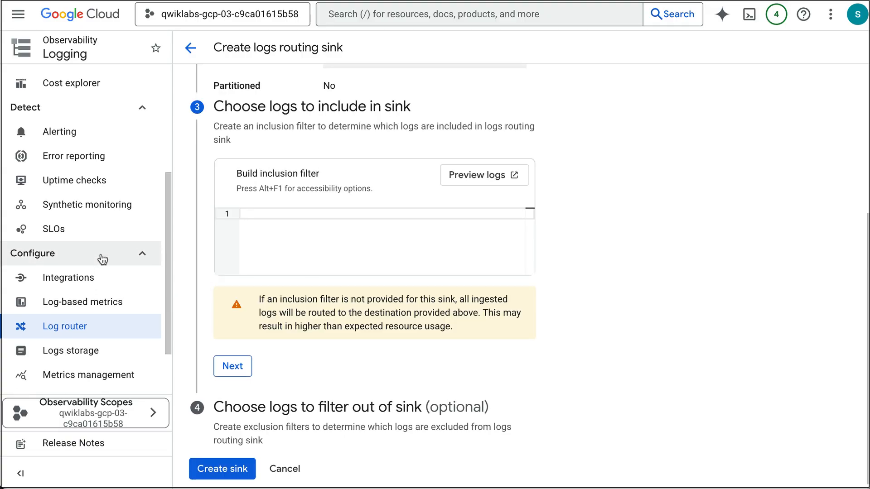
{"action": "type", "text": "res"}
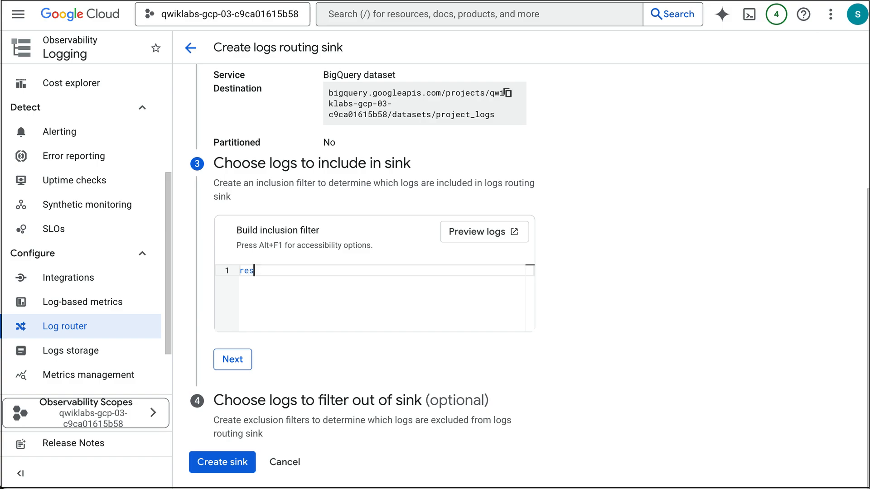
{"action": "type", "text": "ource.type=\"gce_instance\""}
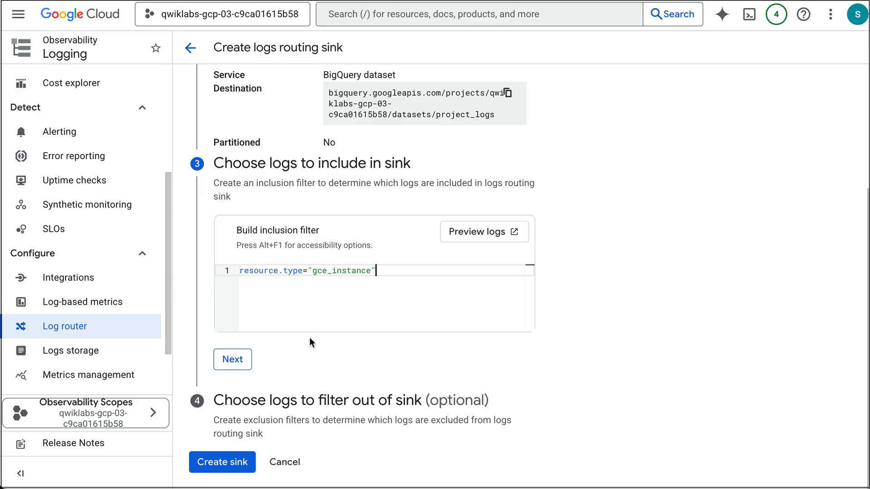
{"action": "left_click", "coordinate": [240, 360]}
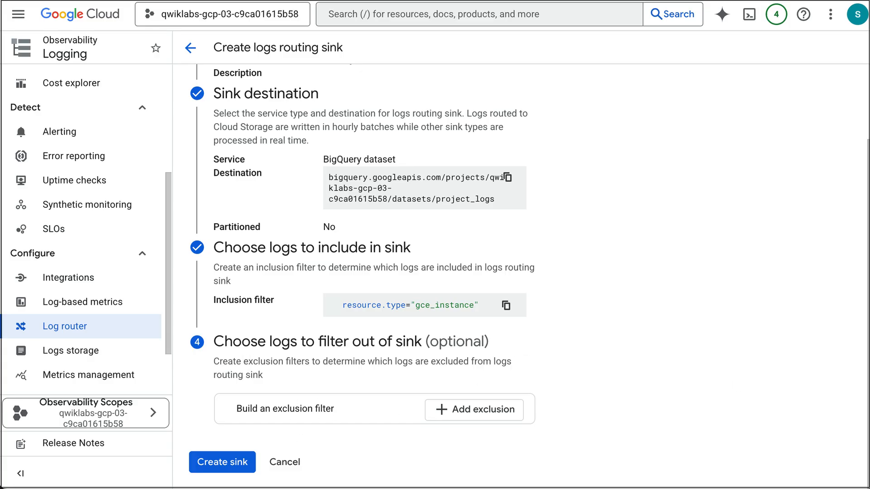
{"action": "left_click", "coordinate": [240, 459]}
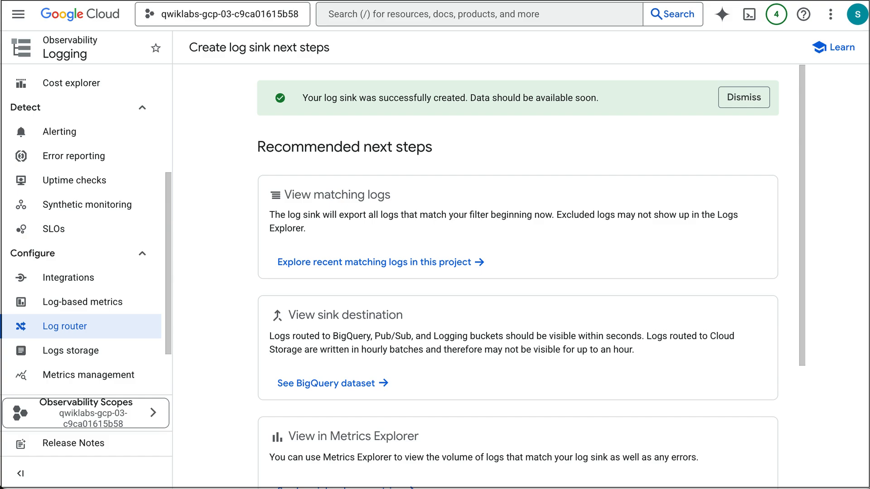
Return to the Log Router page and start another sink named load_bal_logs, continuing to its destination settings.
{"action": "left_click", "coordinate": [77, 324]}
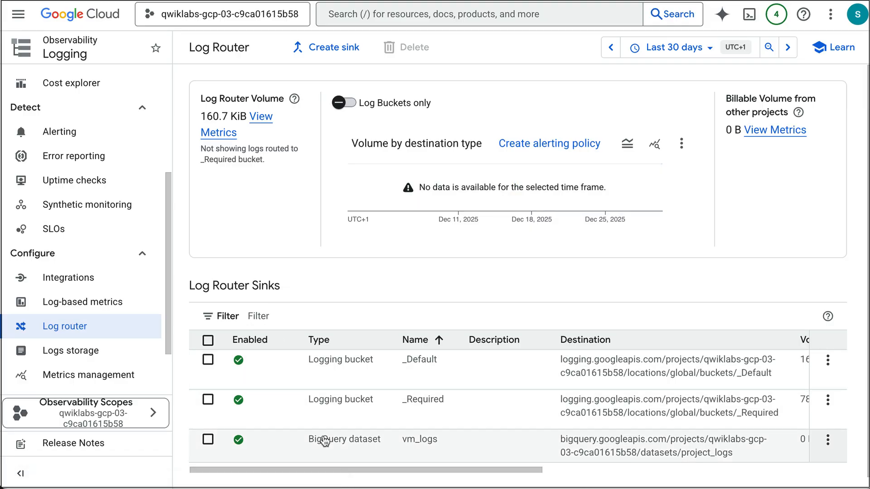
{"action": "left_click", "coordinate": [327, 47]}
{"action": "left_click", "coordinate": [277, 165]}
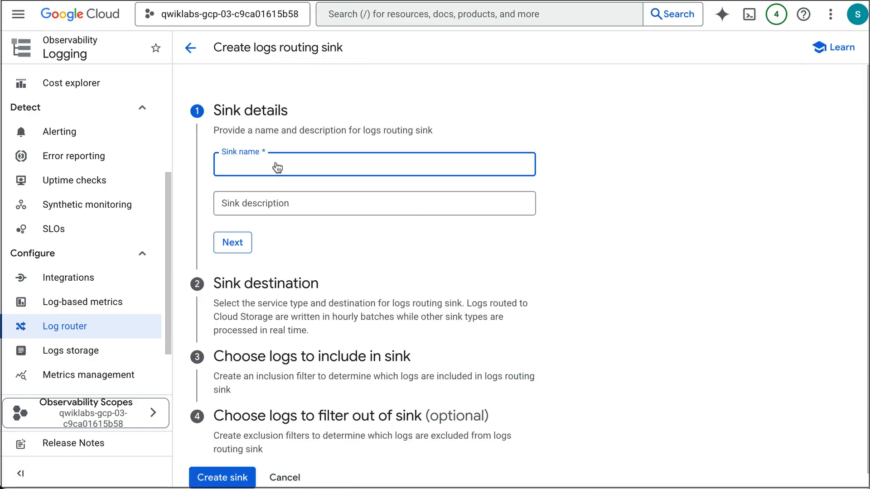
{"action": "type", "text": "load"}
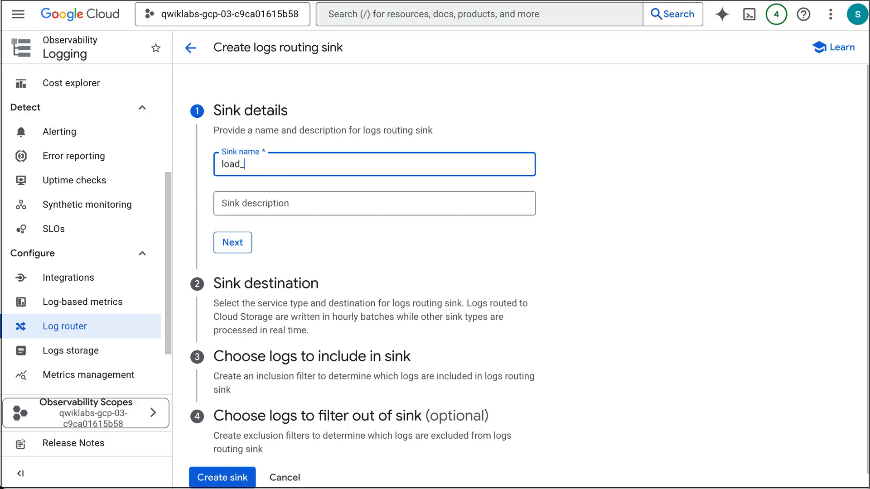
{"action": "type", "text": "_bal_logs"}
{"action": "left_click", "coordinate": [224, 249]}
Choose the existing BigQuery dataset project_logs as the load_bal_logs sink's destination and continue to the inclusion settings.
{"action": "left_click", "coordinate": [311, 271]}
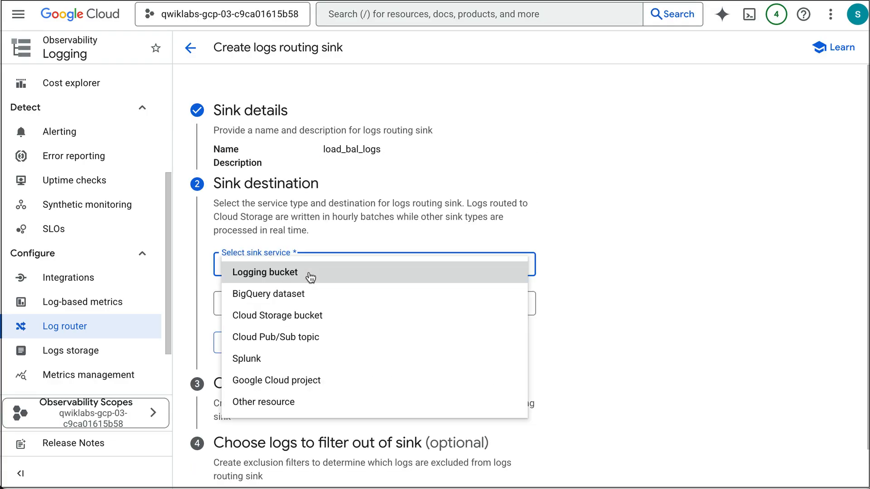
{"action": "left_click", "coordinate": [309, 294]}
{"action": "left_click", "coordinate": [312, 309]}
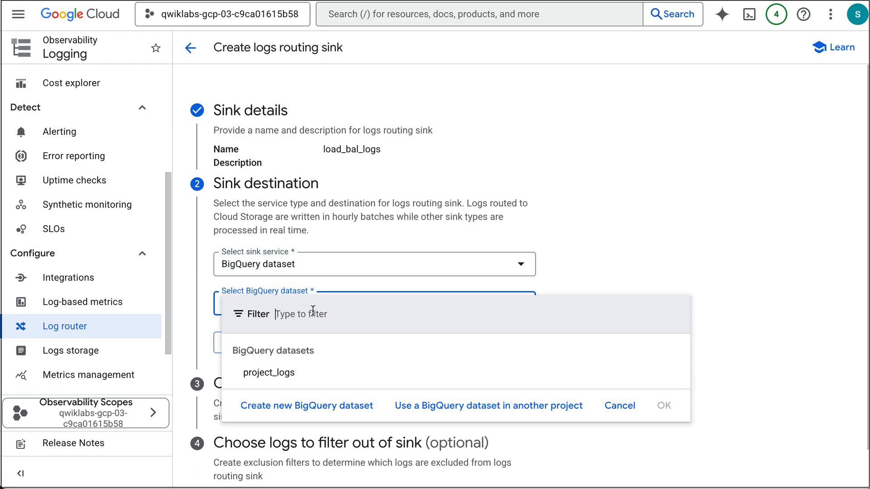
{"action": "left_click", "coordinate": [309, 376]}
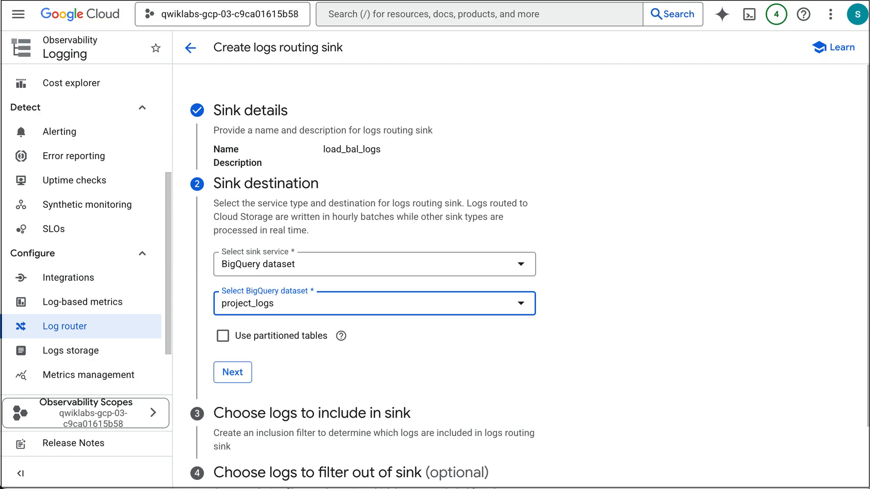
{"action": "scroll", "coordinate": [753, 330], "scroll_direction": "down", "scroll_amount": 2}
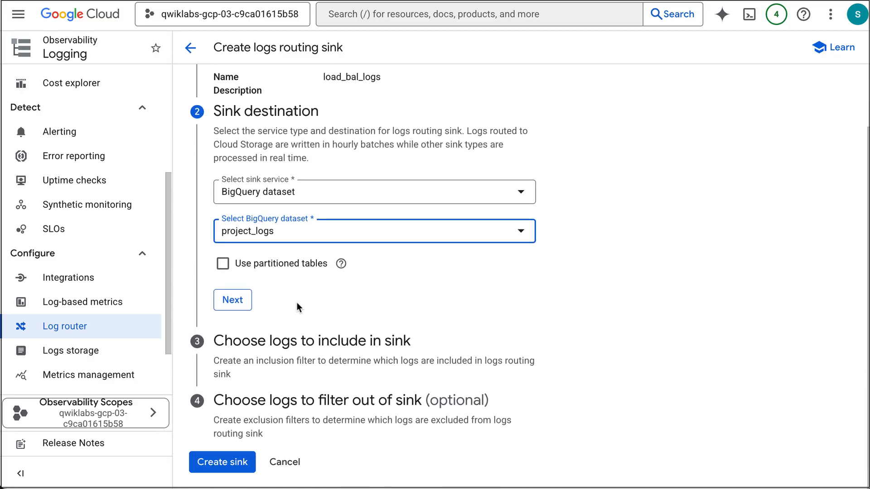
{"action": "left_click", "coordinate": [232, 301]}
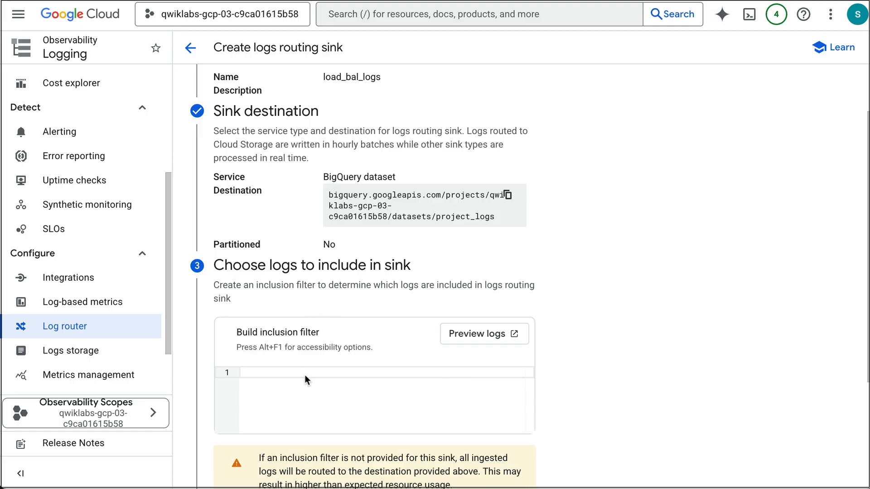
Set the inclusion filter to resource.type="http_load_balancer" without any exclusion filter and create the load_bal_logs sink.
{"action": "left_click", "coordinate": [305, 403]}
{"action": "type", "text": "resource.type=\"http_load_balancer\""}
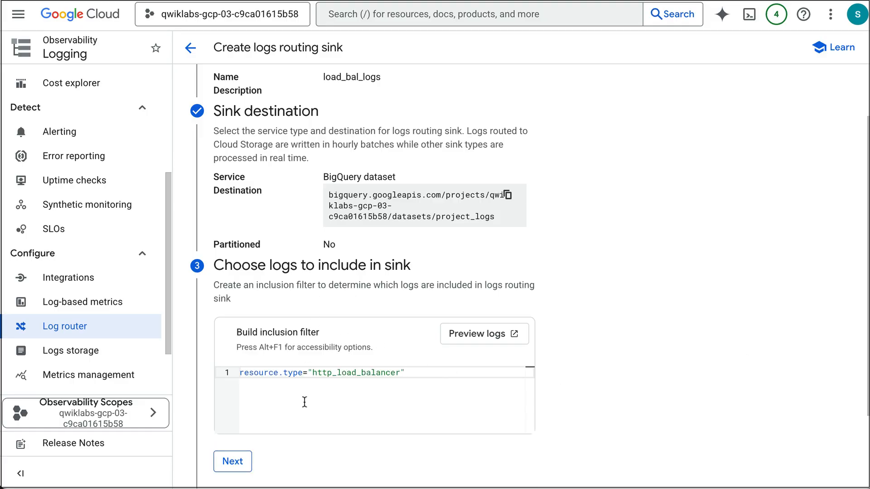
{"action": "scroll", "coordinate": [661, 363], "scroll_direction": "down", "scroll_amount": 2}
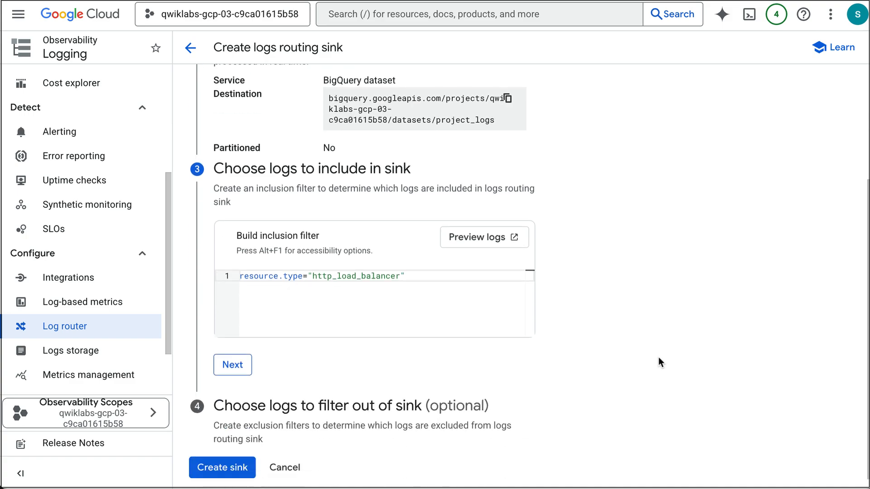
{"action": "left_click", "coordinate": [232, 359]}
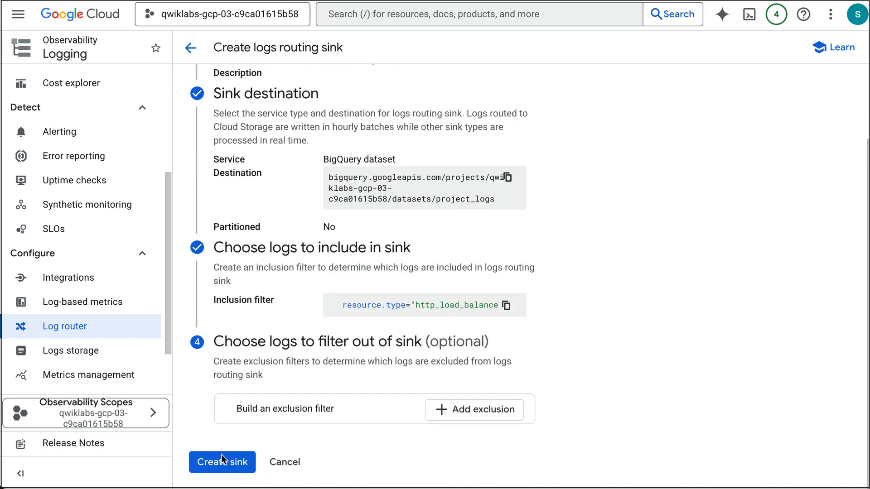
{"action": "left_click", "coordinate": [222, 462]}
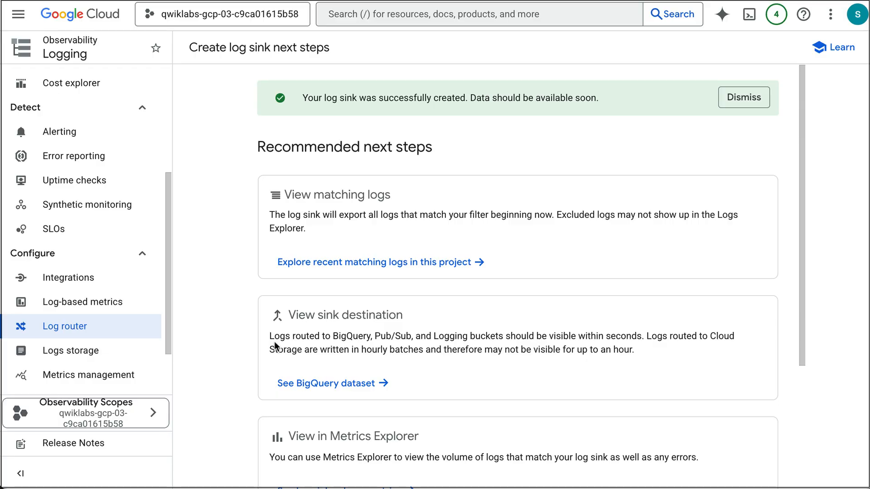
Return to the Log Router page and review the list of sinks, including load_bal_logs and vm_logs.
{"action": "left_click", "coordinate": [73, 328]}
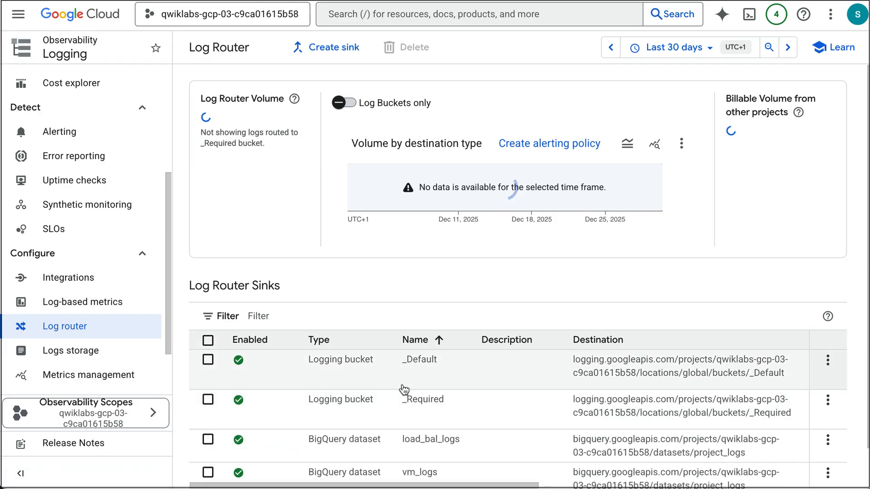
{"action": "scroll", "coordinate": [362, 407], "scroll_direction": "down", "scroll_amount": 1}
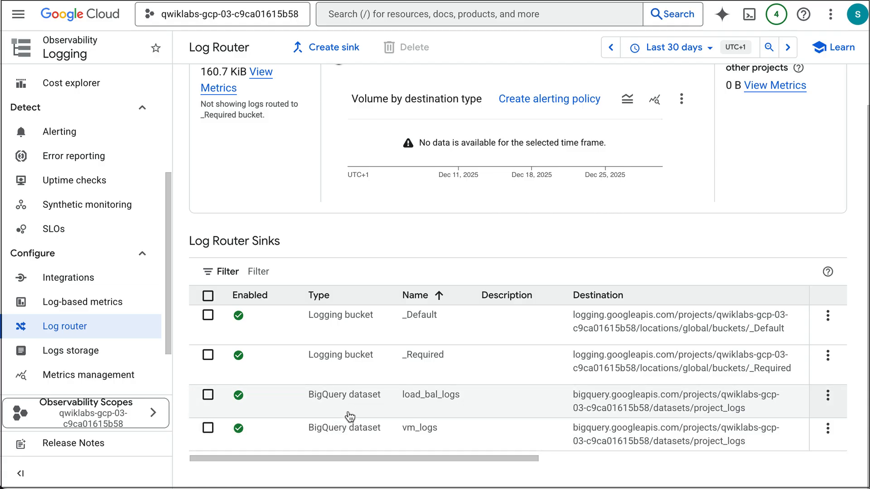
{"action": "scroll", "coordinate": [350, 416], "scroll_direction": "up", "scroll_amount": 1}
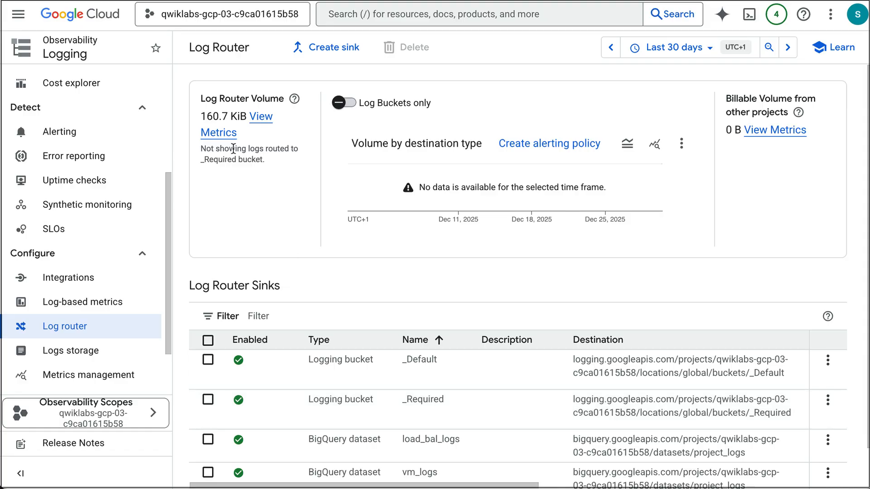
Switch to BigQuery, closing its introductory messages, and open the project_logs dataset under the current project.
{"action": "left_click", "coordinate": [350, 14]}
{"action": "type", "text": "bigq"}
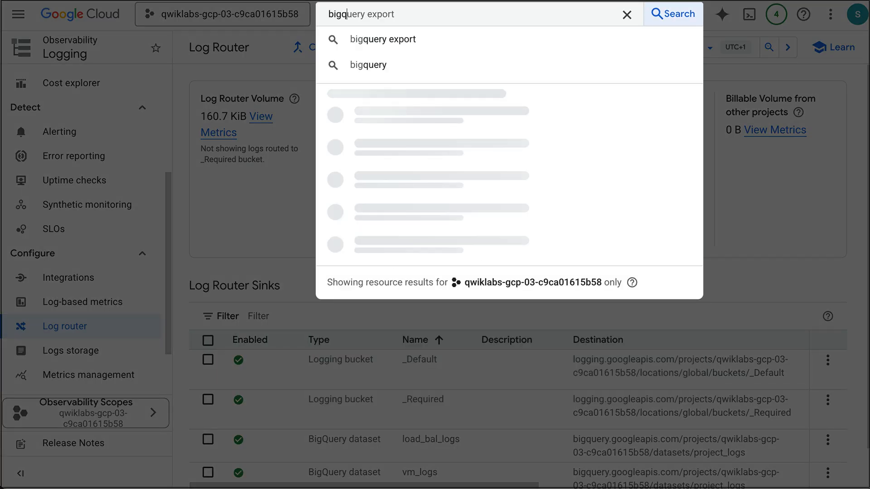
{"action": "left_click", "coordinate": [384, 127]}
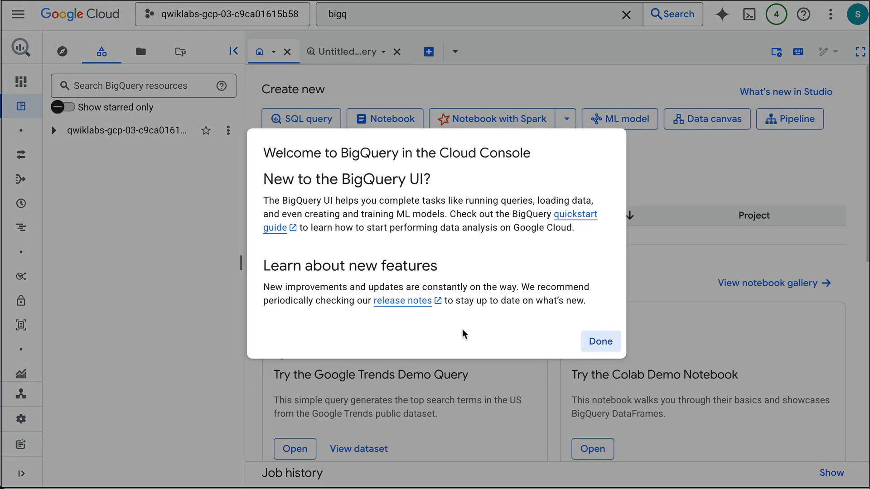
{"action": "left_click", "coordinate": [599, 341]}
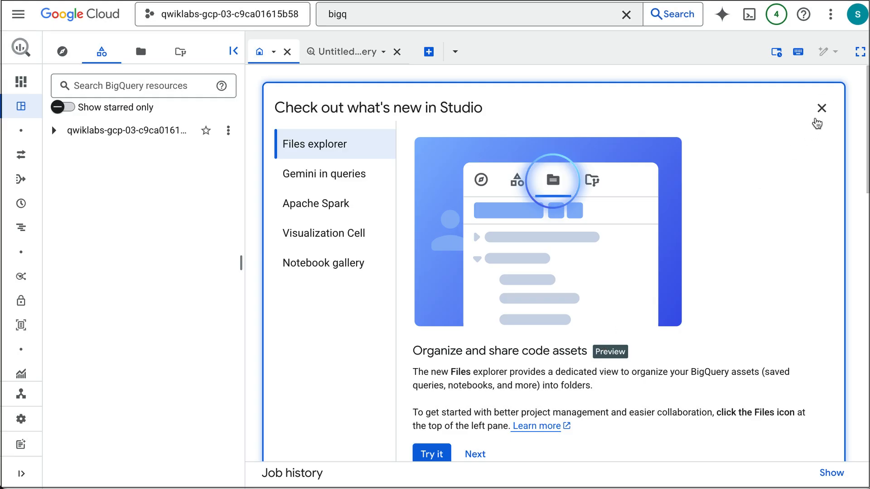
{"action": "left_click", "coordinate": [820, 111]}
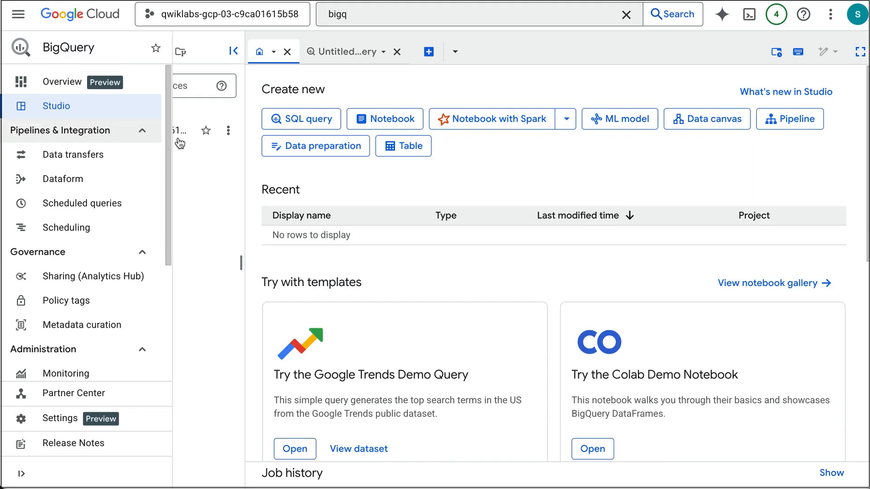
{"action": "left_click", "coordinate": [54, 130]}
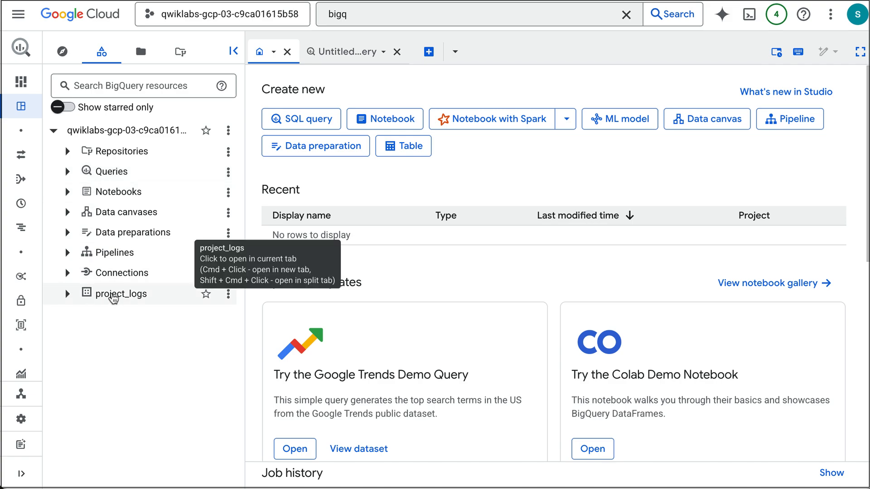
{"action": "left_click", "coordinate": [113, 295]}
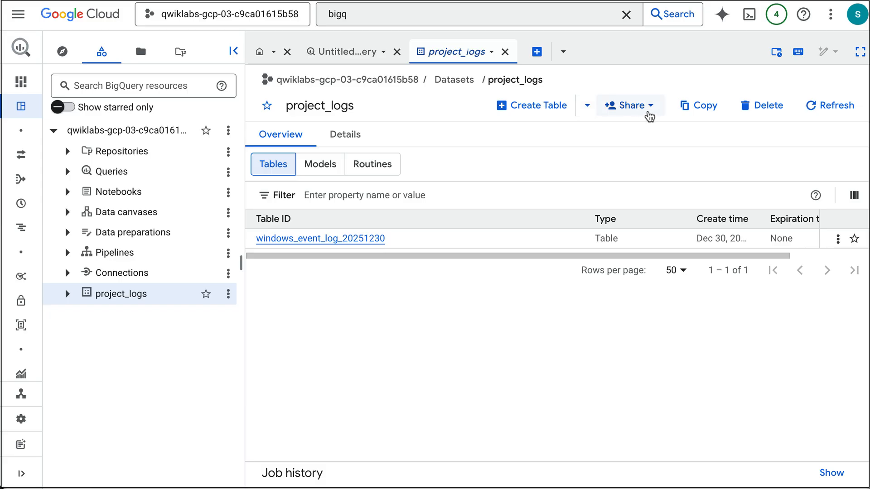
Review the sharing permissions of the project_logs dataset, inspecting the principals with the BigQuery Data Editor role.
{"action": "left_click", "coordinate": [648, 112]}
{"action": "left_click", "coordinate": [656, 136]}
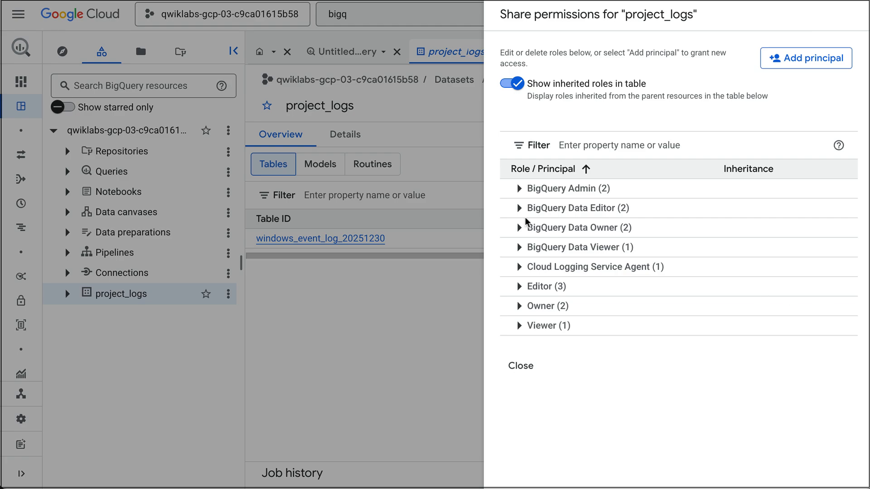
{"action": "left_click", "coordinate": [519, 209]}
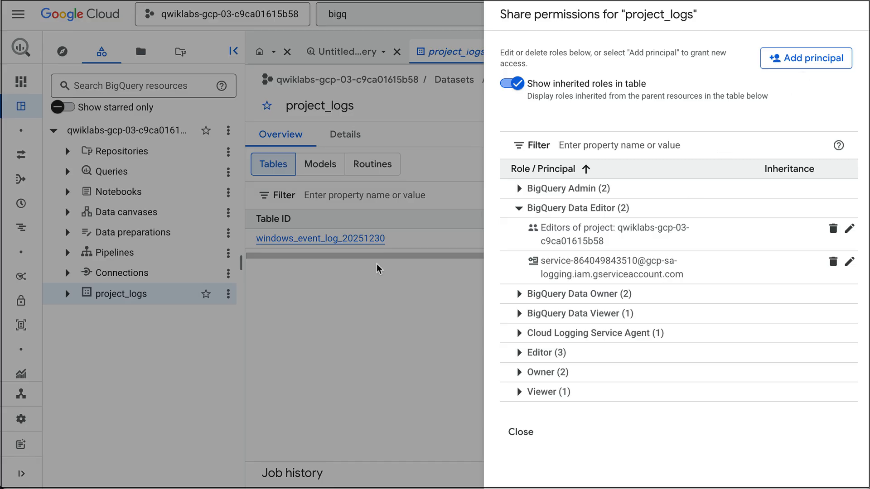
{"action": "left_click", "coordinate": [521, 431]}
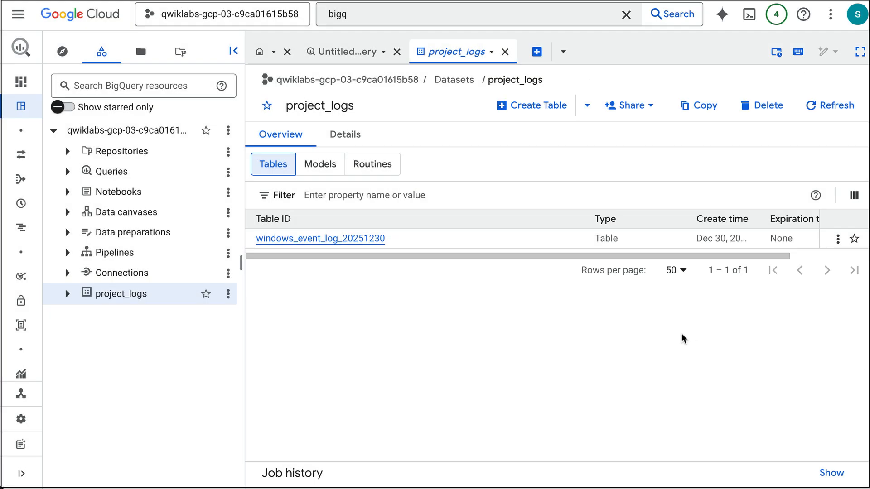
Open the windows_event_log_20251230 table and review its details, including the storage and streaming buffer statistics.
{"action": "left_click", "coordinate": [357, 239]}
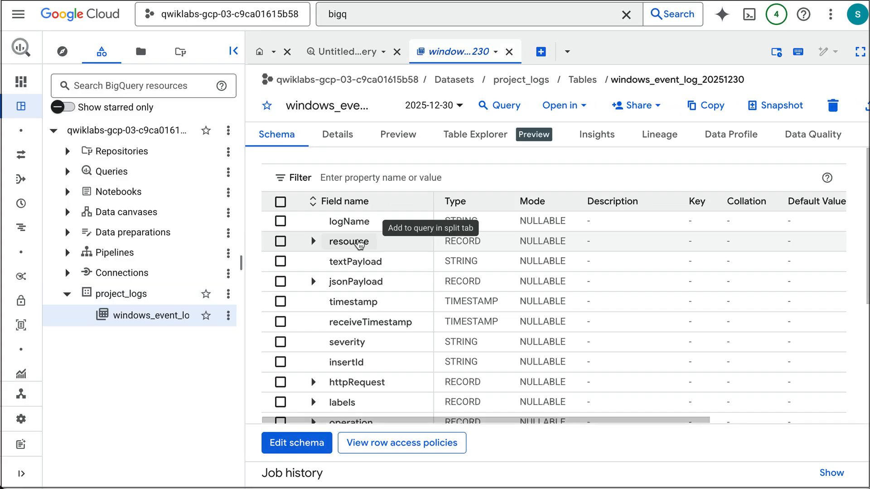
{"action": "left_click", "coordinate": [338, 134]}
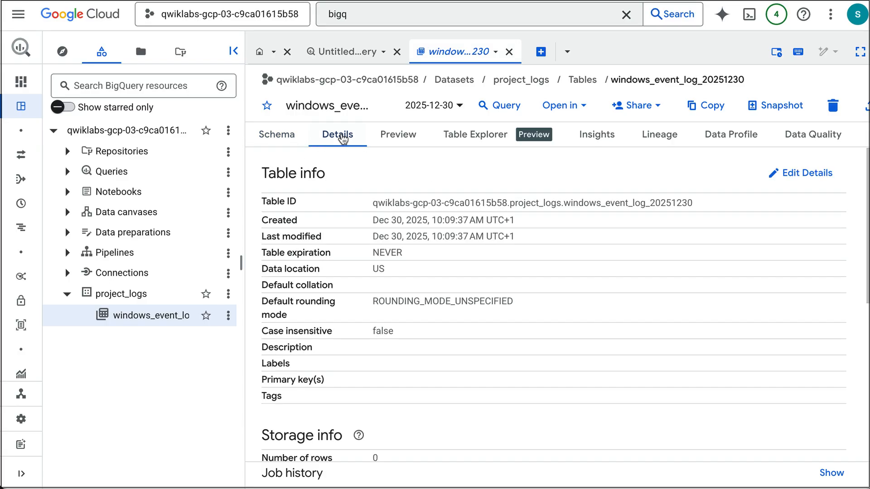
{"action": "scroll", "coordinate": [406, 308], "scroll_direction": "down", "scroll_amount": 7}
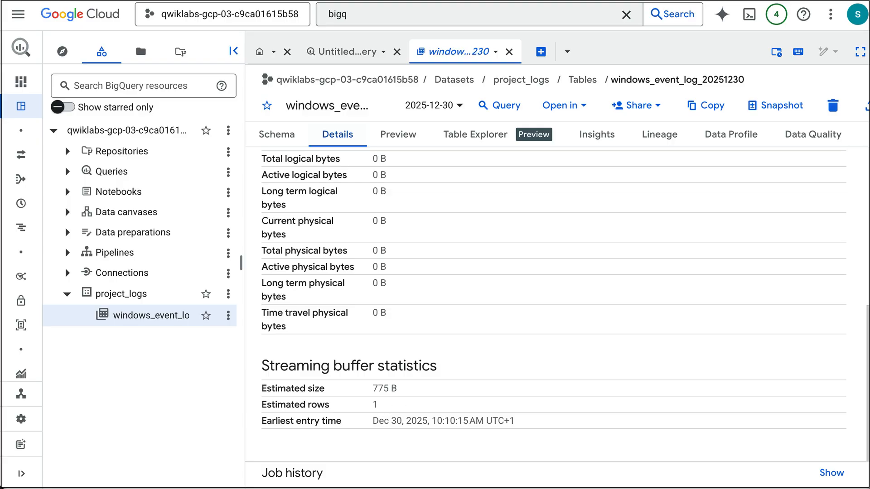
{"action": "scroll", "coordinate": [335, 244], "scroll_direction": "up", "scroll_amount": 10}
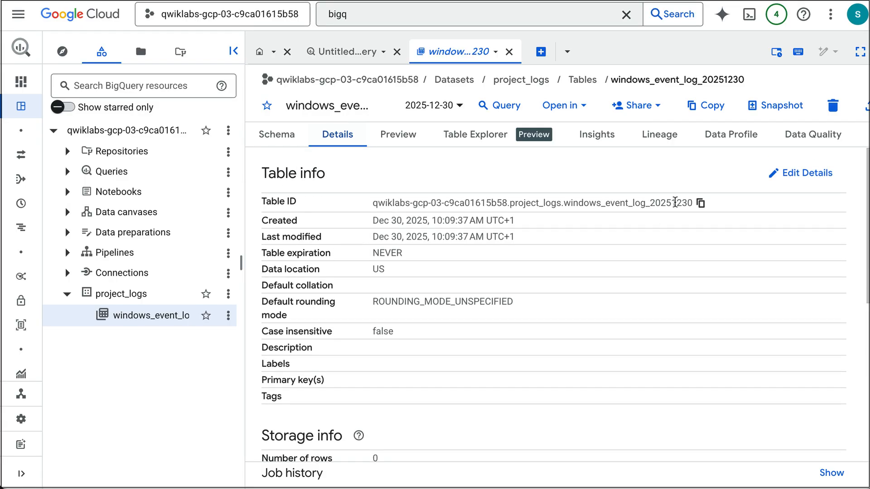
Copy the full table ID of windows_event_log_20251230 into the empty untitled query.
{"action": "double_click", "coordinate": [675, 202]}
{"action": "left_click", "coordinate": [701, 203]}
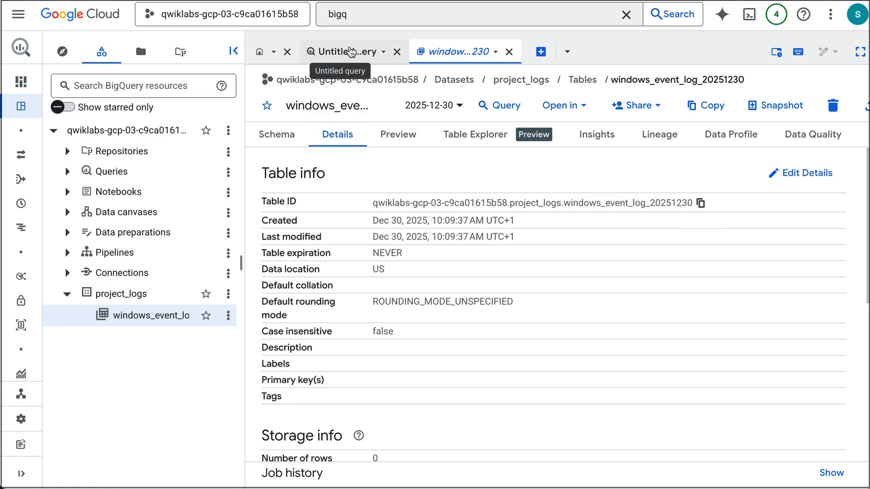
{"action": "left_click", "coordinate": [351, 51]}
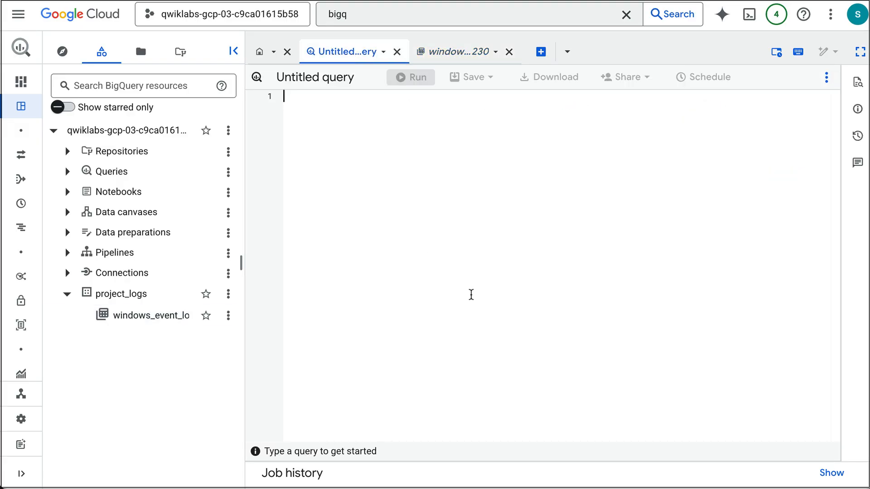
{"action": "key", "text": "ctrl+v"}
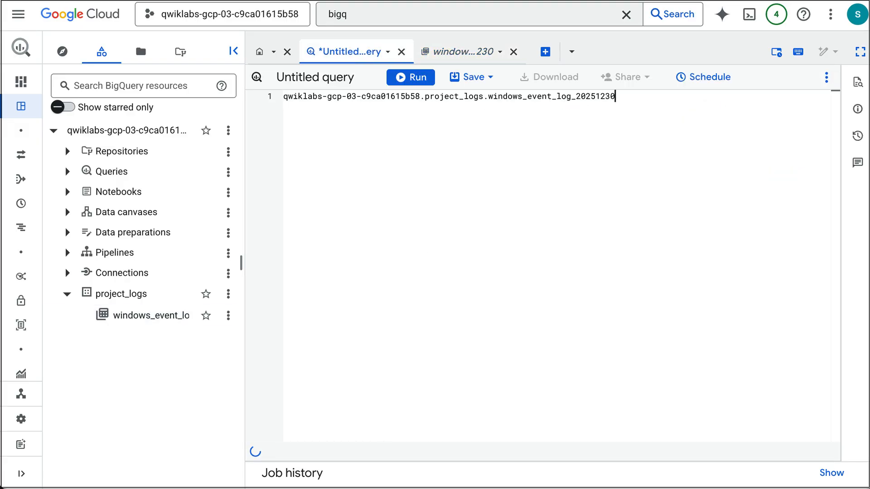
Insert a SELECT of logName, resource.type, resource.labels.zone and resource.labels.project_id before the table ID, removing the placeholder syslog table name from its FROM clause.
{"action": "left_click", "coordinate": [285, 96]}
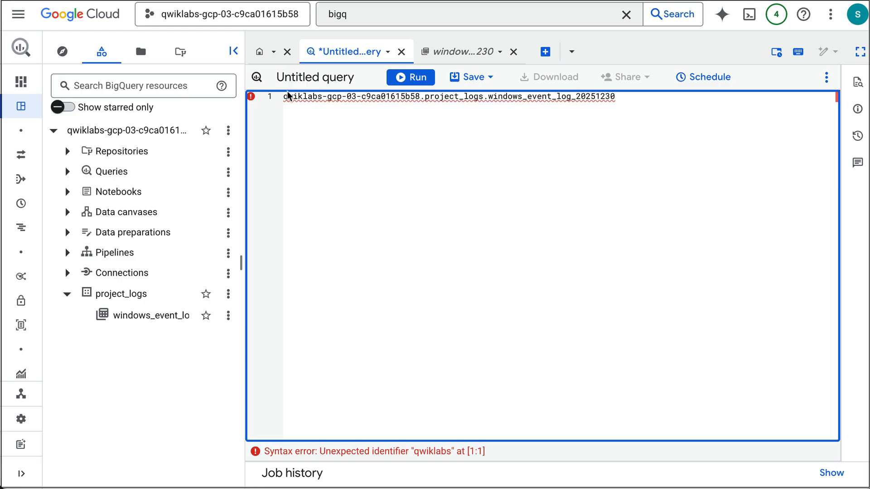
{"action": "key", "text": "ctrl+v"}
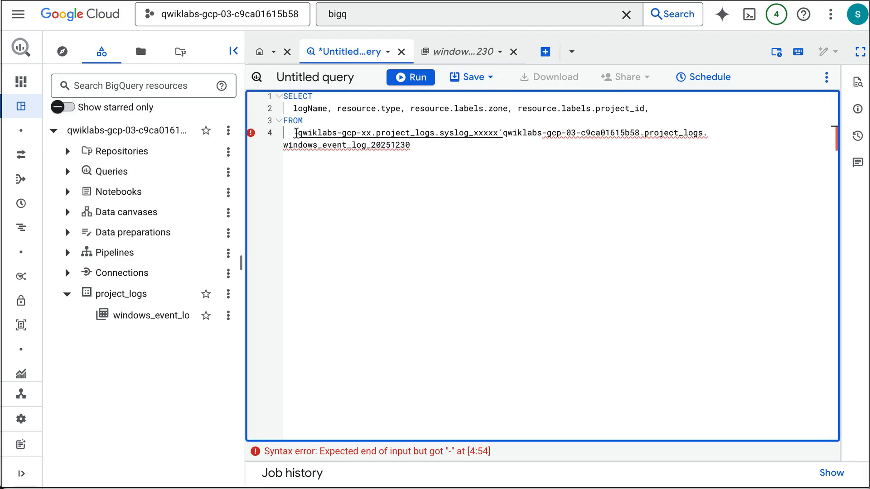
{"action": "left_click", "coordinate": [297, 133], "text": "shift"}
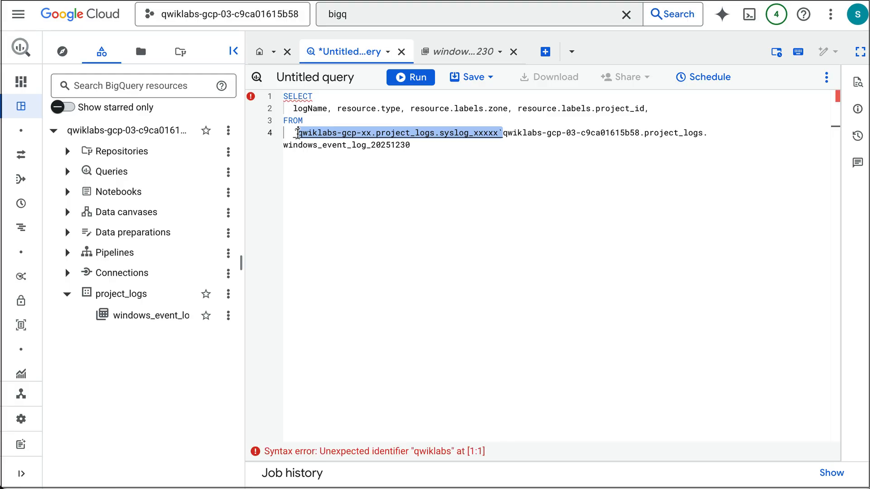
{"action": "key", "text": "BackSpace"}
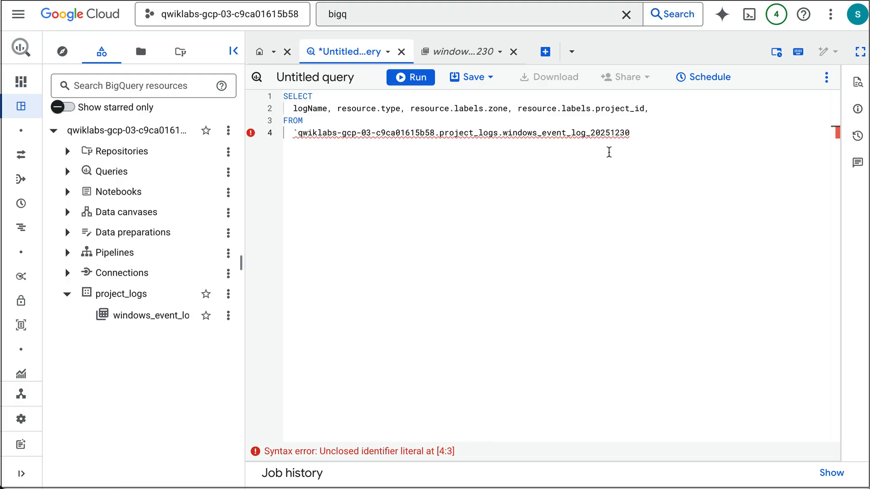
Add the missing closing backtick after the windows_event_log_20251230 table name in the query.
{"action": "double_click", "coordinate": [634, 133]}
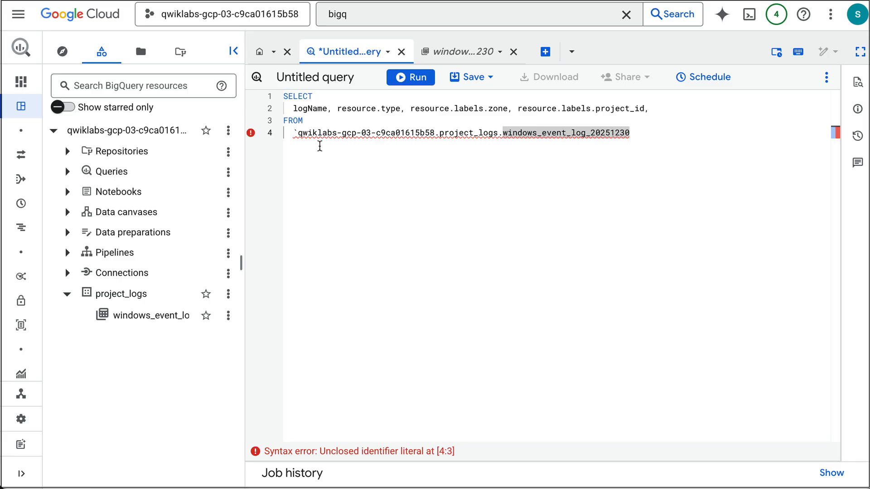
{"action": "left_click", "coordinate": [297, 133]}
{"action": "key", "text": "shift+Left"}
{"action": "key", "text": "ctrl+c"}
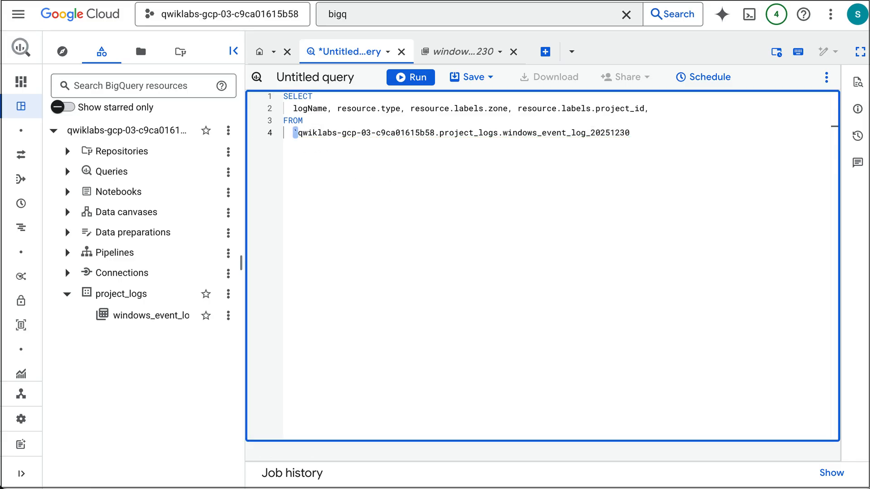
{"action": "left_click", "coordinate": [644, 137]}
{"action": "key", "text": "ctrl+v"}
Run the query and examine the result columns from logName through project_id.
{"action": "left_click", "coordinate": [409, 78]}
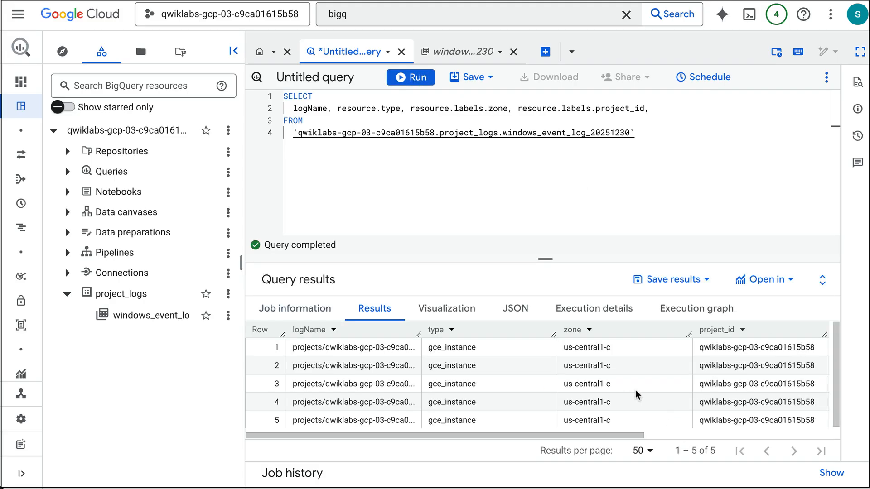
{"action": "scroll", "coordinate": [611, 383], "scroll_direction": "right", "scroll_amount": 2}
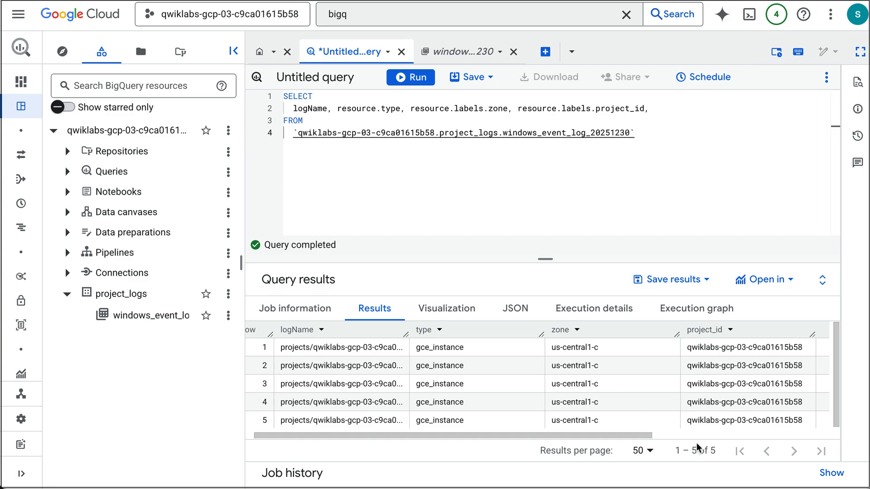
{"action": "left_click", "coordinate": [721, 436]}
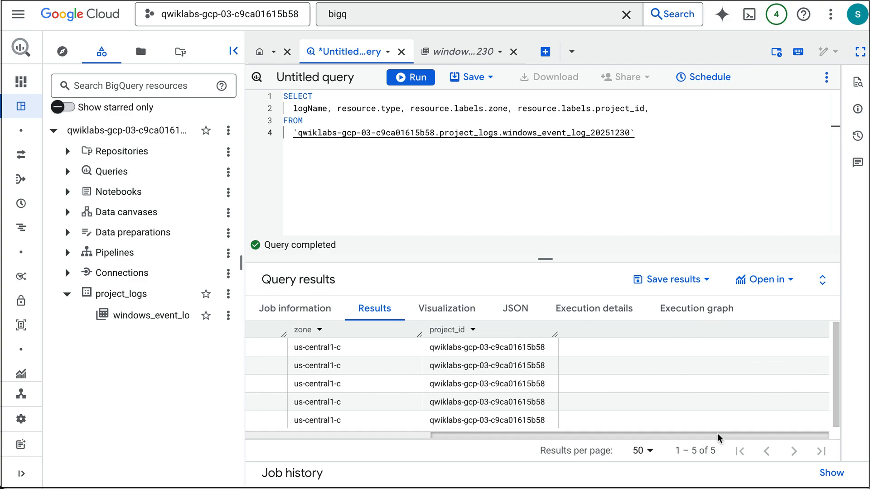
{"action": "left_click_drag", "start_coordinate": [719, 437], "coordinate": [485, 437]}
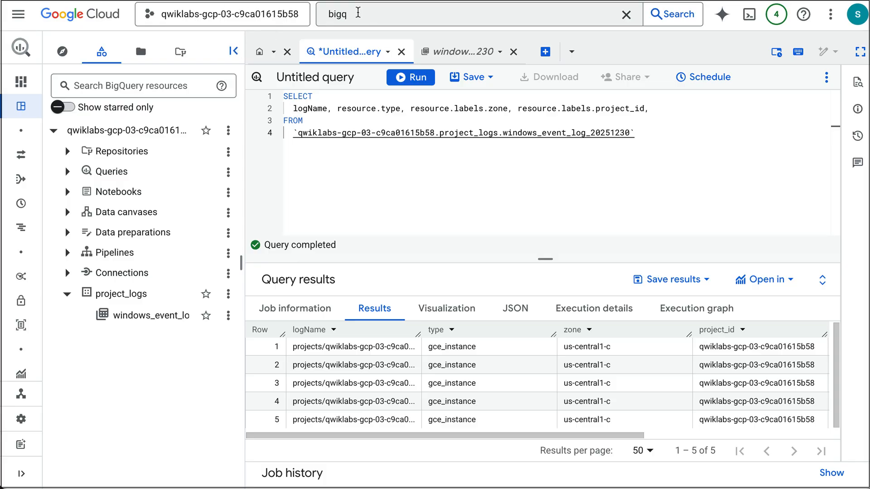
Search the console for log-ba and switch to the Log-based metrics page, leaving the query unsaved.
{"action": "left_click", "coordinate": [357, 14]}
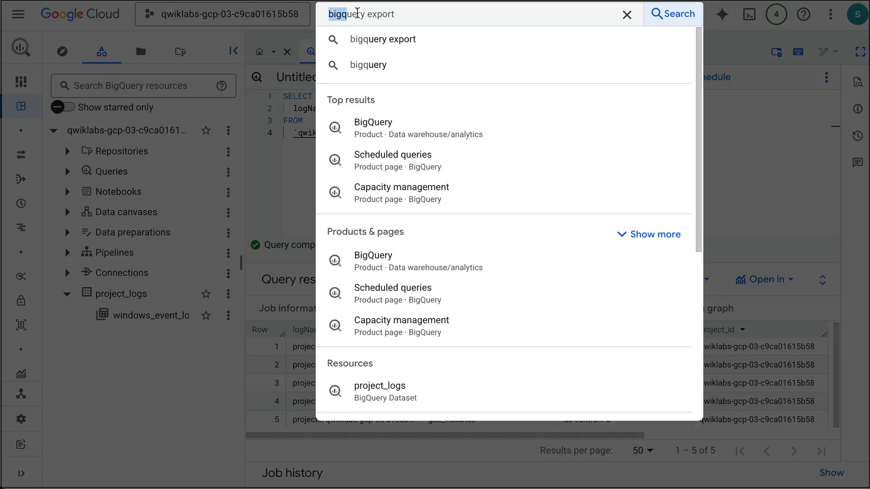
{"action": "type", "text": "logs"}
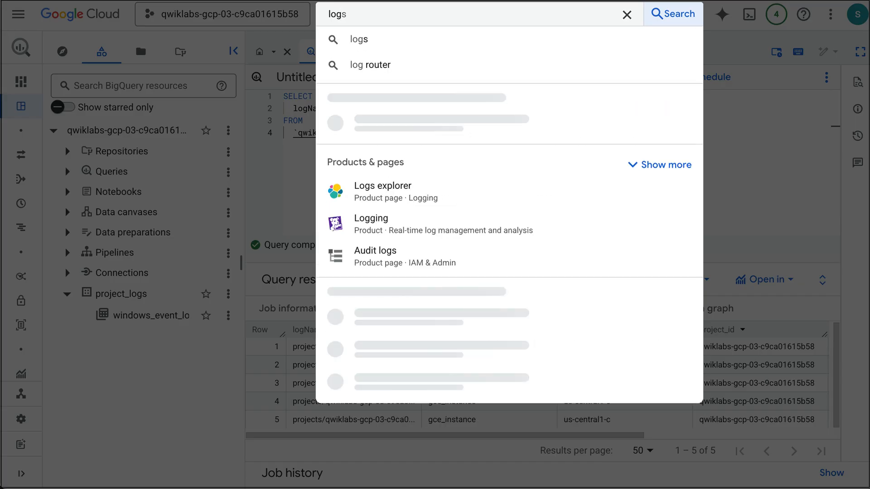
{"action": "key", "text": "BackSpace"}
{"action": "type", "text": "-ba"}
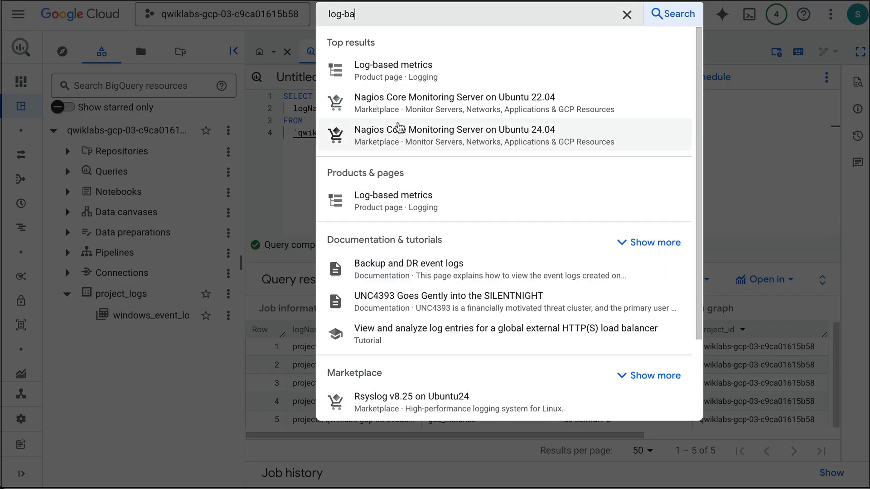
{"action": "left_click", "coordinate": [399, 201]}
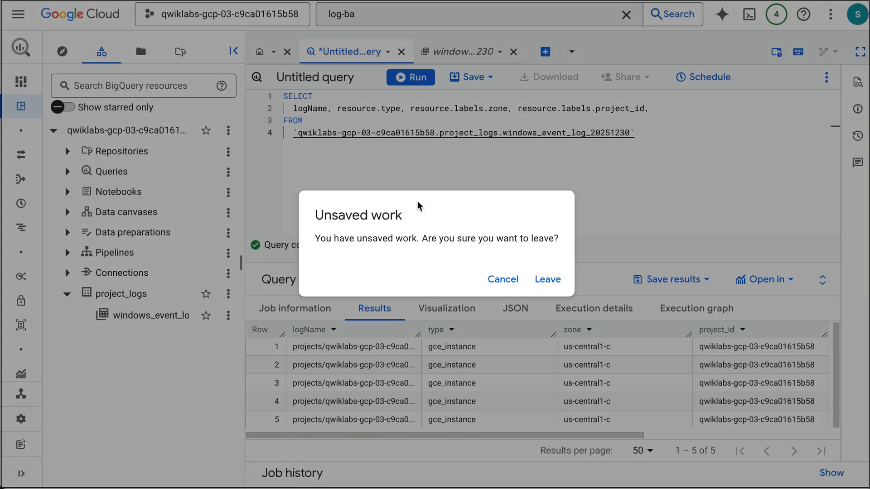
{"action": "left_click", "coordinate": [547, 280]}
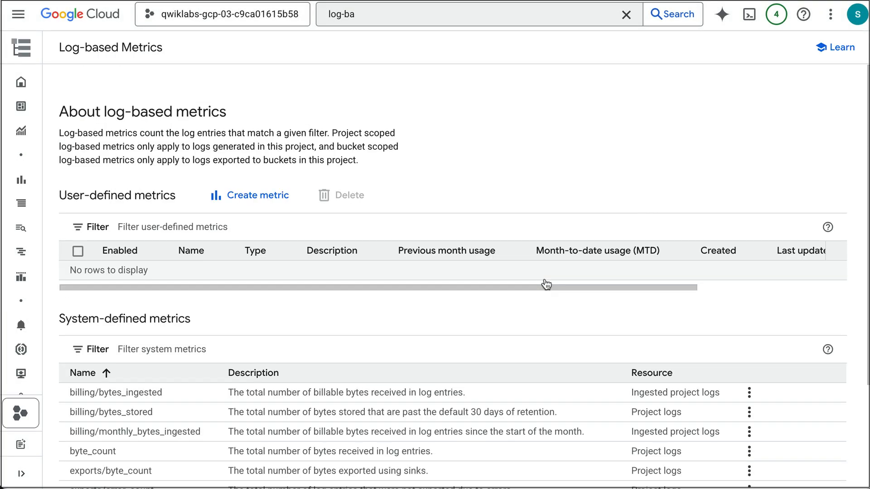
Start a new log-based metric of type Counter and name it 403s.
{"action": "left_click", "coordinate": [243, 198]}
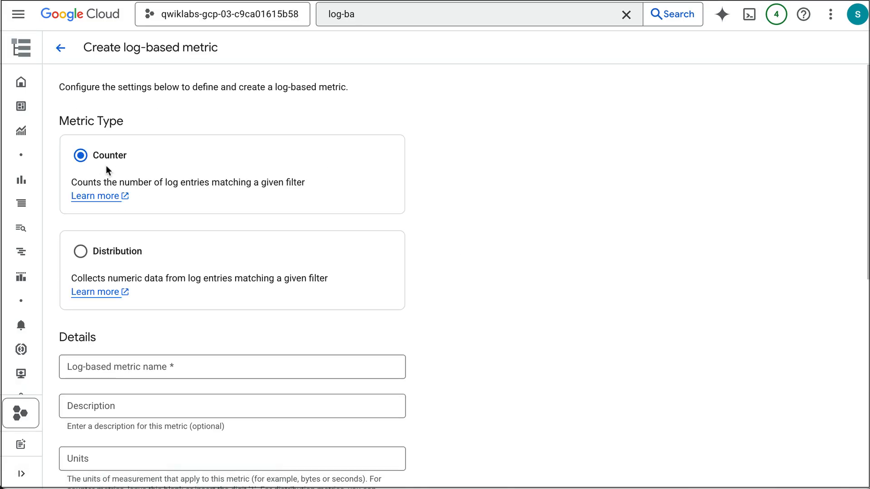
{"action": "scroll", "coordinate": [217, 221], "scroll_direction": "down", "scroll_amount": 1}
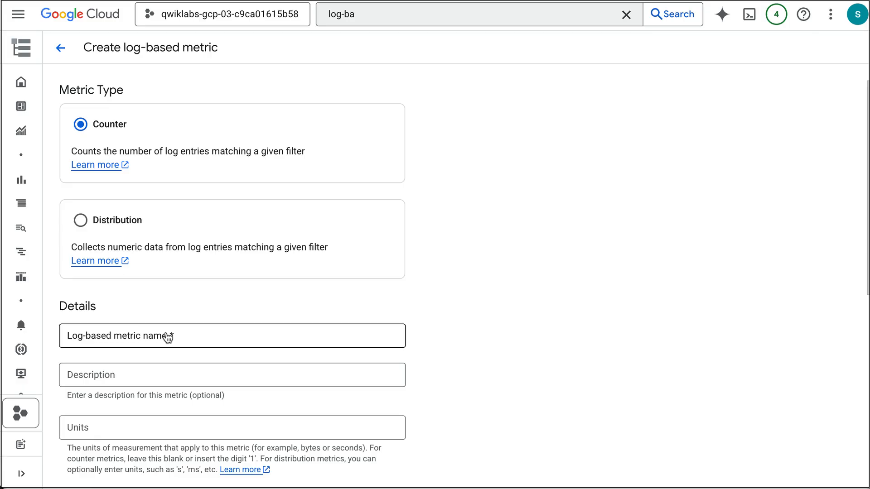
{"action": "scroll", "coordinate": [168, 338], "scroll_direction": "down", "scroll_amount": 3}
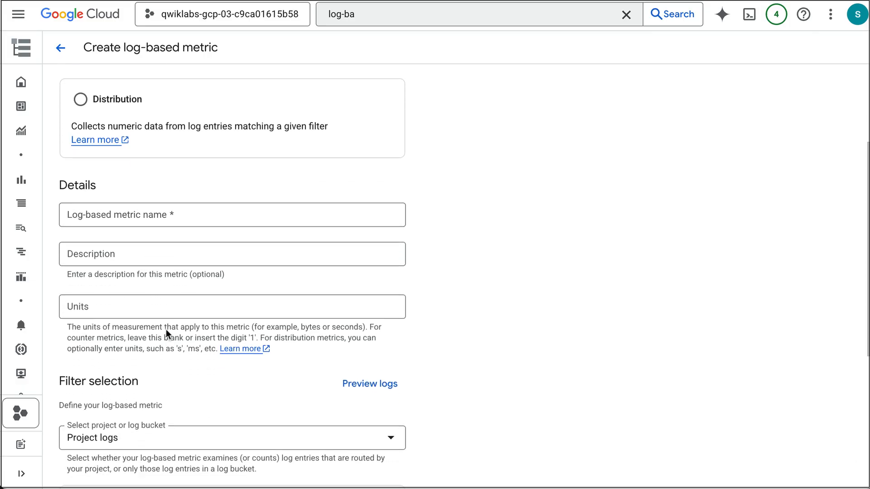
{"action": "left_click", "coordinate": [142, 217]}
{"action": "type", "text": "70"}
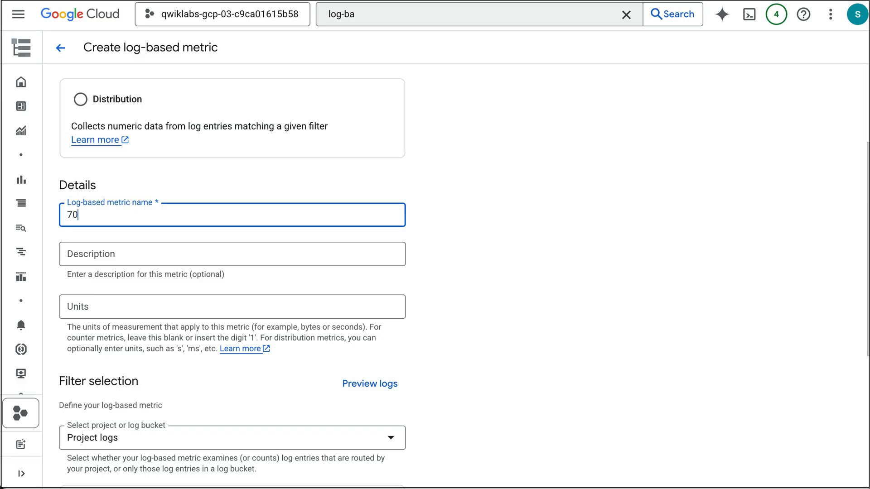
{"action": "key", "text": "BackSpace"}
{"action": "key", "text": "BackSpace"}
{"action": "type", "text": "403s"}
{"action": "scroll", "coordinate": [446, 261], "scroll_direction": "down", "scroll_amount": 3}
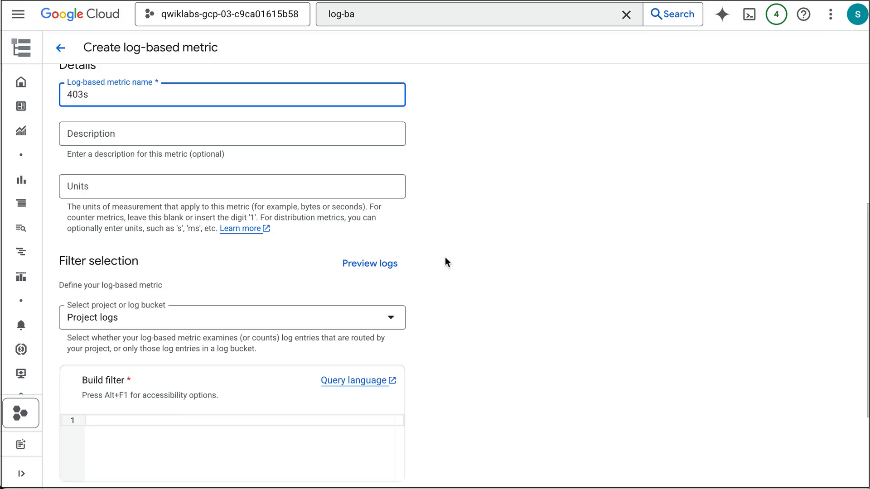
Set the metric's filter to resource.type="gce_instance" and log_name="projects/qwiklabs-gcp-03-c9ca01615b58/logs/syslog", and create the metric.
{"action": "scroll", "coordinate": [445, 259], "scroll_direction": "down", "scroll_amount": 3}
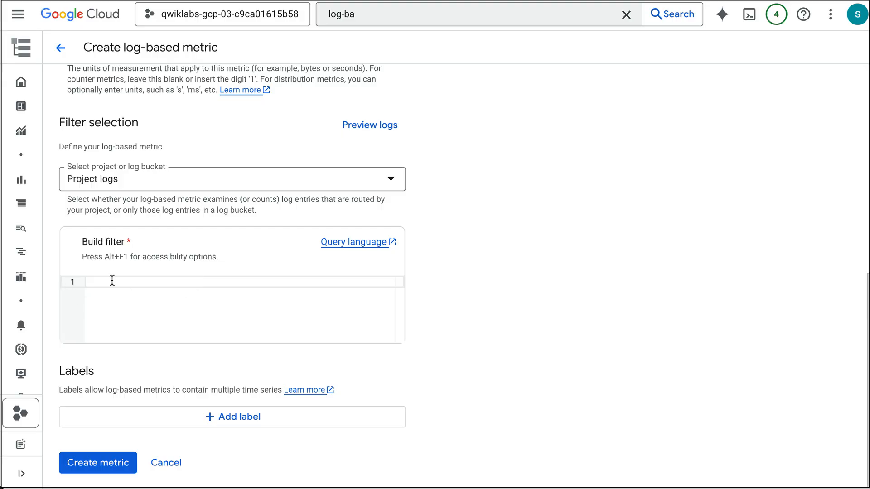
{"action": "type", "text": "resource.type=\"gce_instance\" log_name=\"projects/PROJECT_ID/logs/syslog\""}
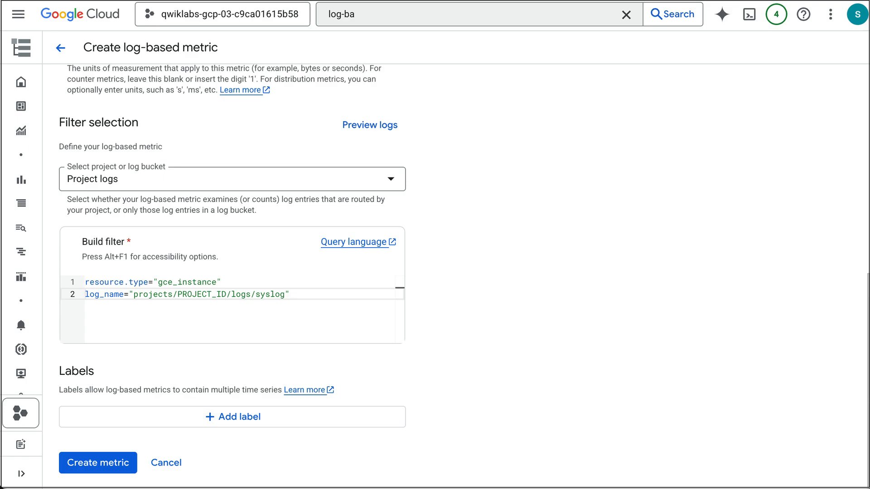
{"action": "double_click", "coordinate": [193, 293]}
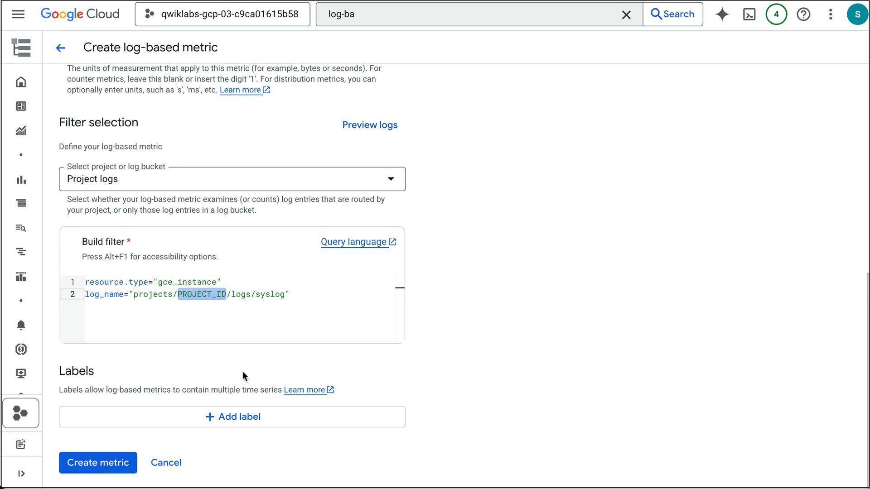
{"action": "type", "text": "qwiklabs-gcp-03-c9ca01615b58"}
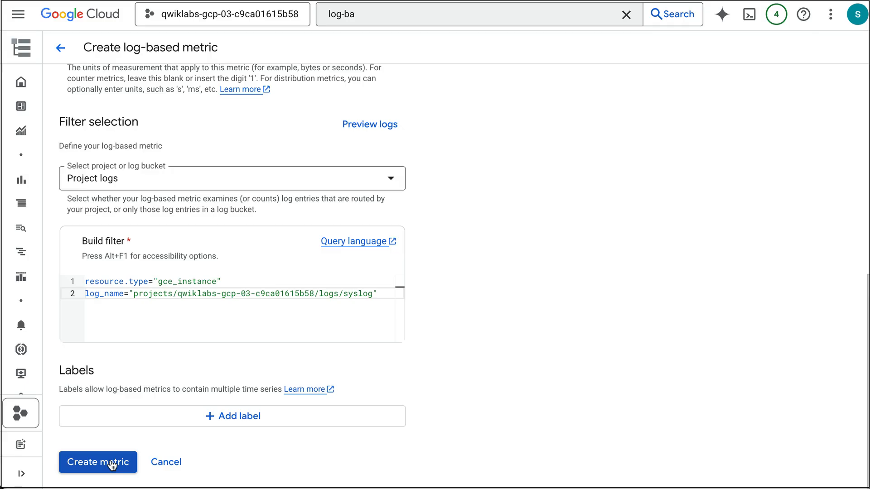
{"action": "left_click", "coordinate": [111, 464]}
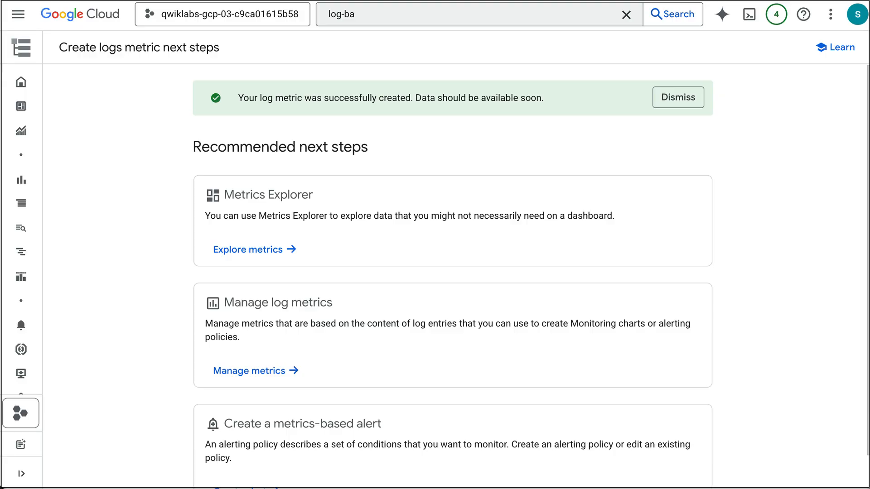
Switch the console to project qwiklabs-gcp-00-79202c6debd9, chosen from the list of all projects.
{"action": "left_click", "coordinate": [254, 20]}
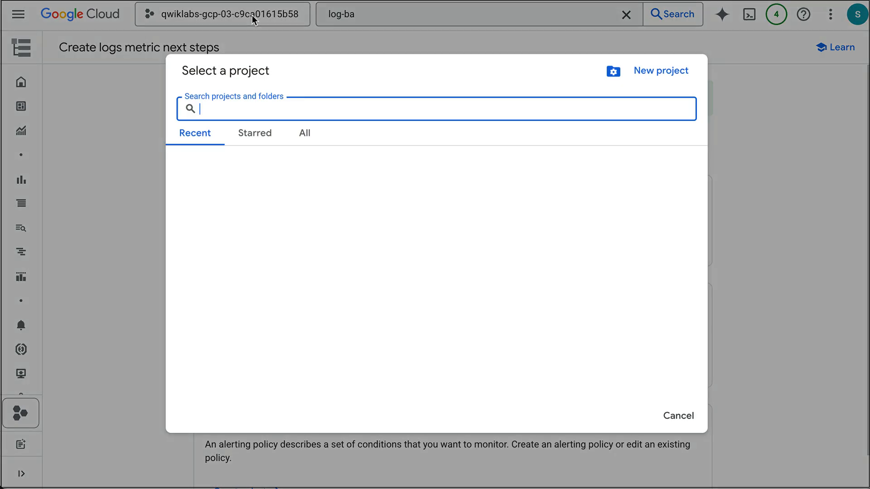
{"action": "left_click", "coordinate": [299, 135]}
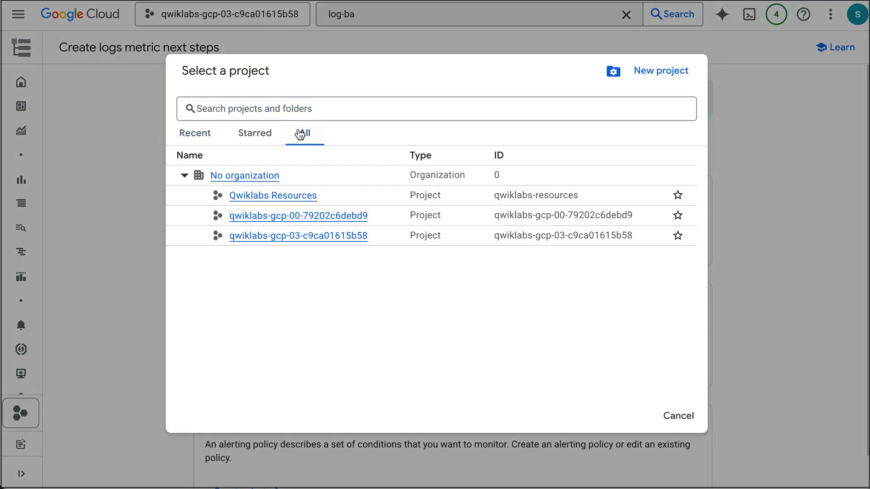
{"action": "left_click", "coordinate": [304, 219]}
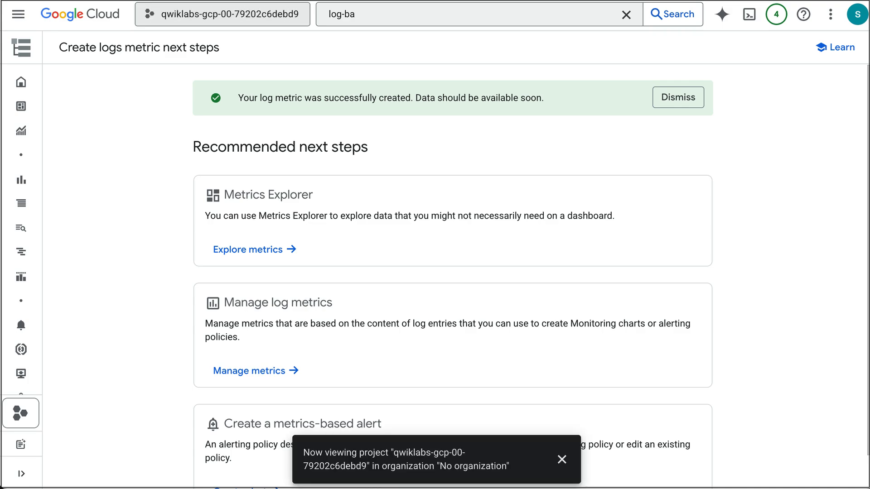
Search the console for monitoring and go to the Monitoring overview, dismissing the introductory tutorial.
{"action": "left_click", "coordinate": [465, 13]}
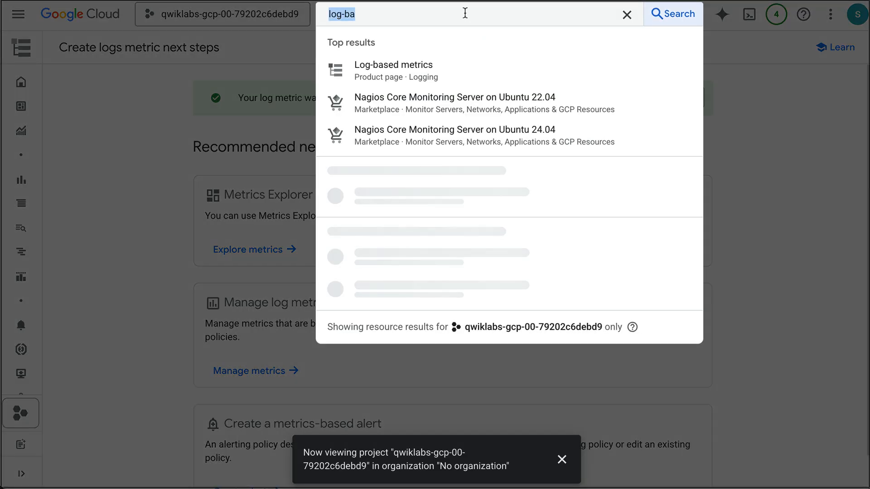
{"action": "type", "text": "monitoring"}
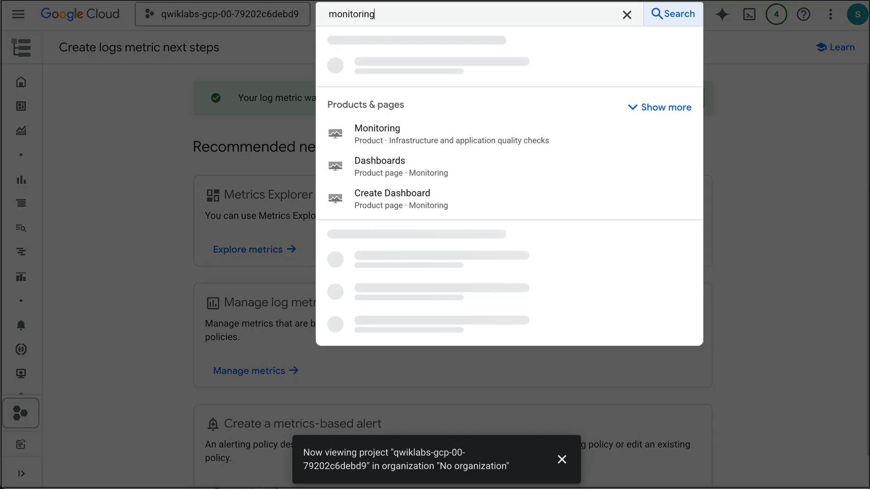
{"action": "left_click", "coordinate": [384, 69]}
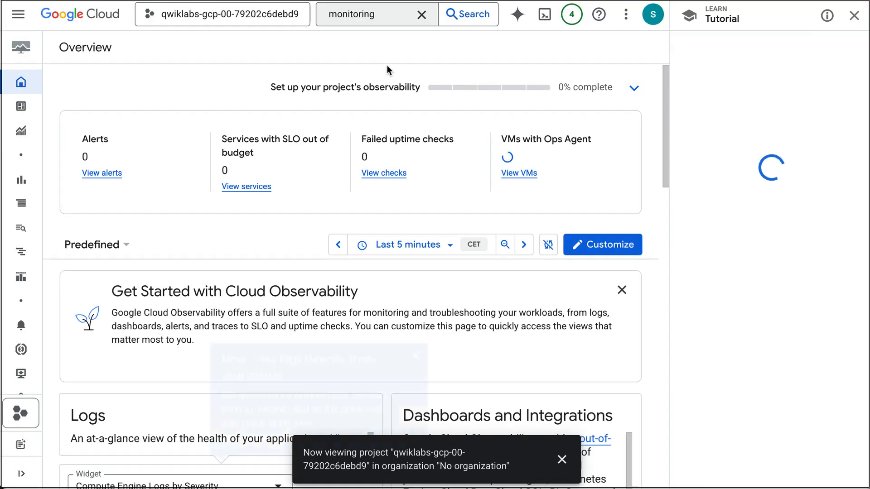
{"action": "left_click", "coordinate": [471, 330]}
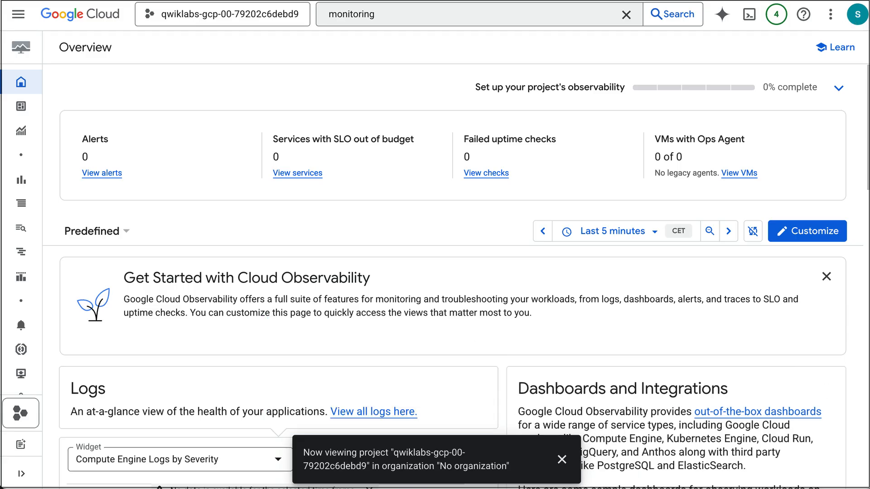
Go to the Metric Scope section of the Monitoring settings and locate the list of Google Cloud projects.
{"action": "mouse_move", "coordinate": [27, 272]}
{"action": "scroll", "coordinate": [39, 288], "scroll_direction": "down", "scroll_amount": 5}
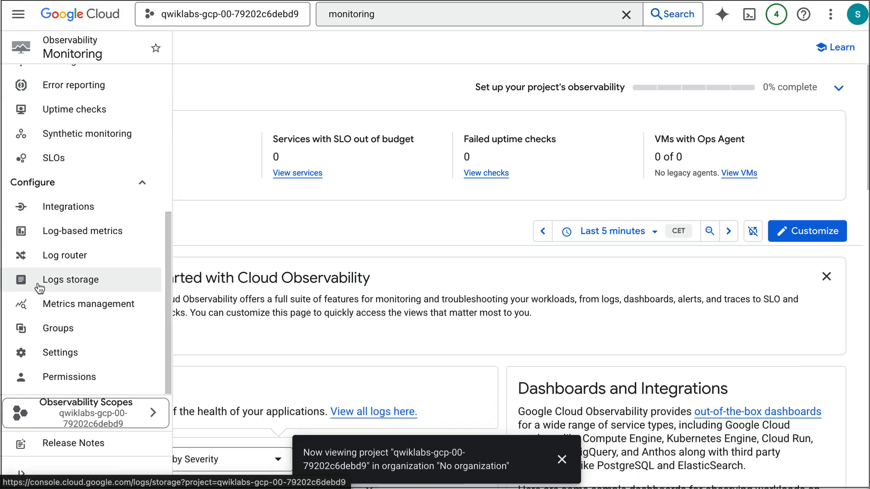
{"action": "left_click", "coordinate": [61, 351]}
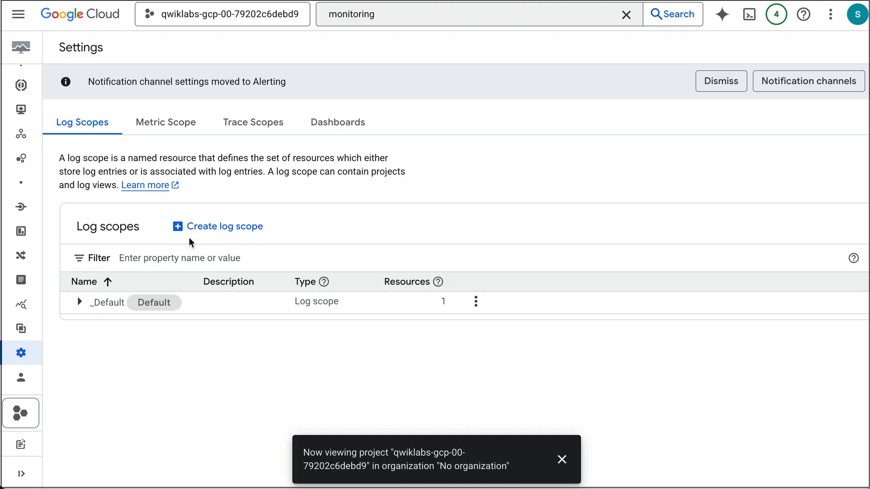
{"action": "left_click", "coordinate": [175, 130]}
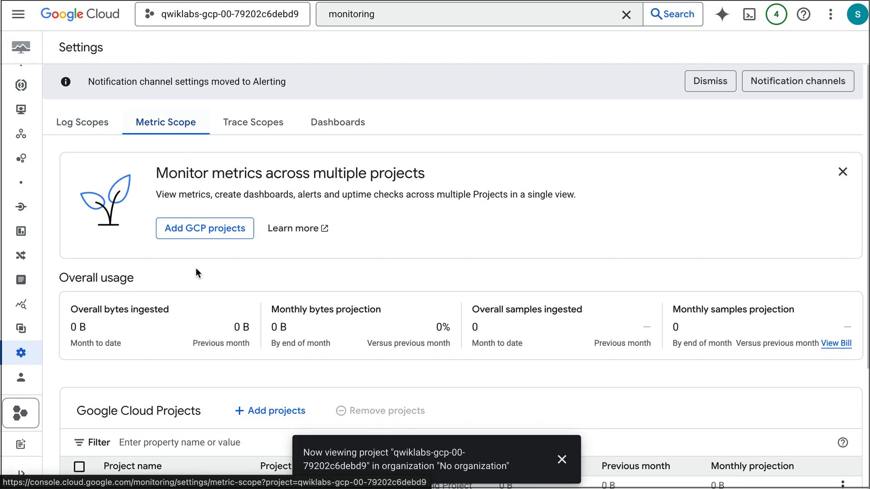
{"action": "scroll", "coordinate": [235, 292], "scroll_direction": "down", "scroll_amount": 2}
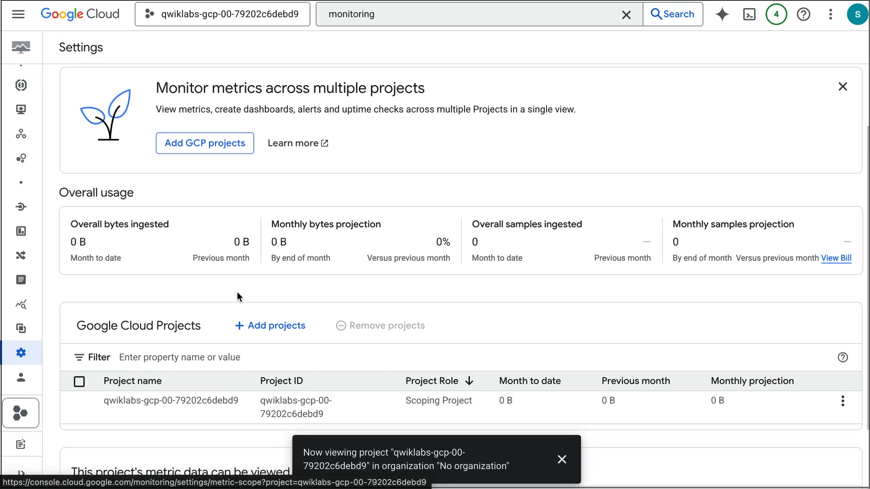
Add project qwiklabs-gcp-03-c9ca01615b58 to the metrics scope of the current project.
{"action": "left_click", "coordinate": [278, 326]}
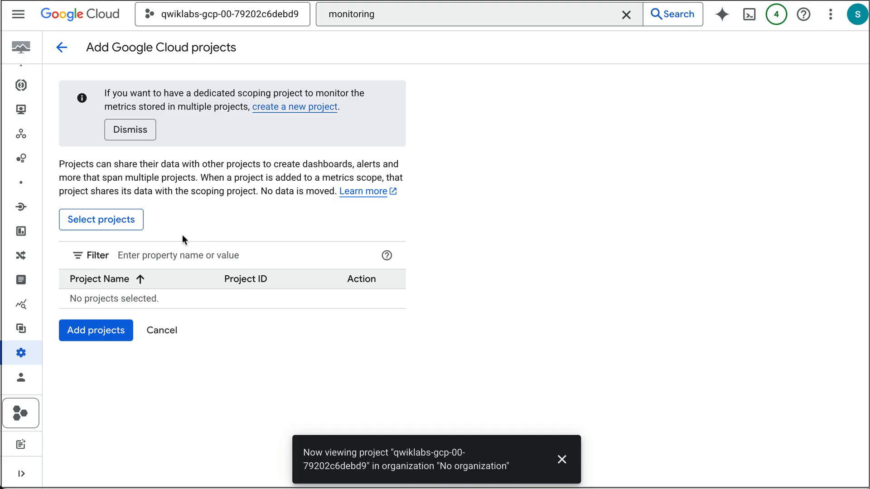
{"action": "left_click", "coordinate": [109, 223]}
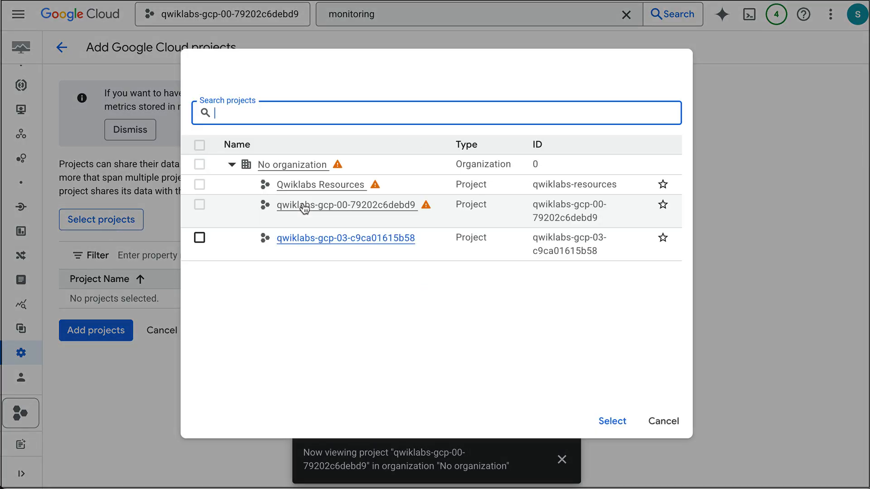
{"action": "left_click", "coordinate": [199, 238]}
{"action": "left_click", "coordinate": [605, 421]}
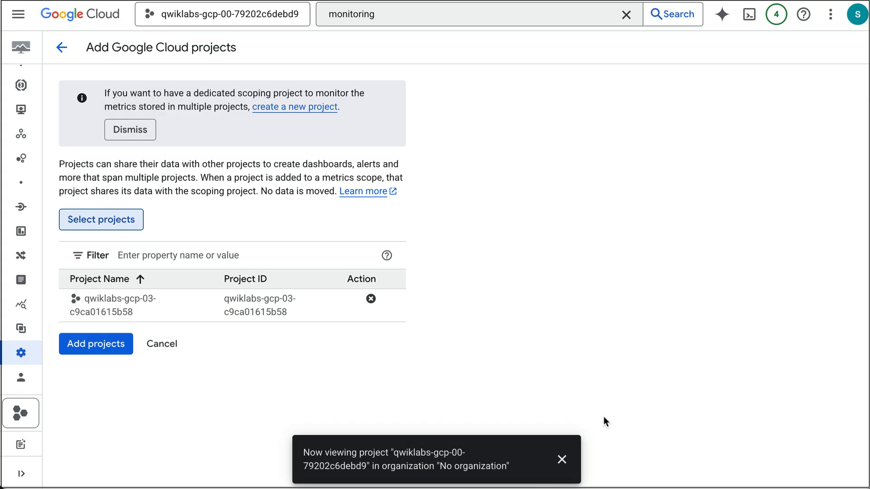
{"action": "left_click", "coordinate": [88, 346]}
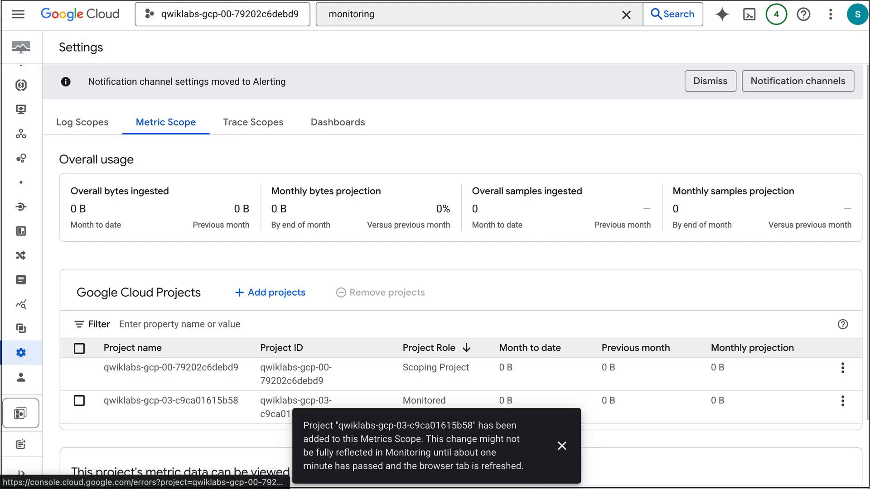
Create a custom dashboard and start a Line chart widget on it titled CPU Usage.
{"action": "left_click", "coordinate": [54, 108]}
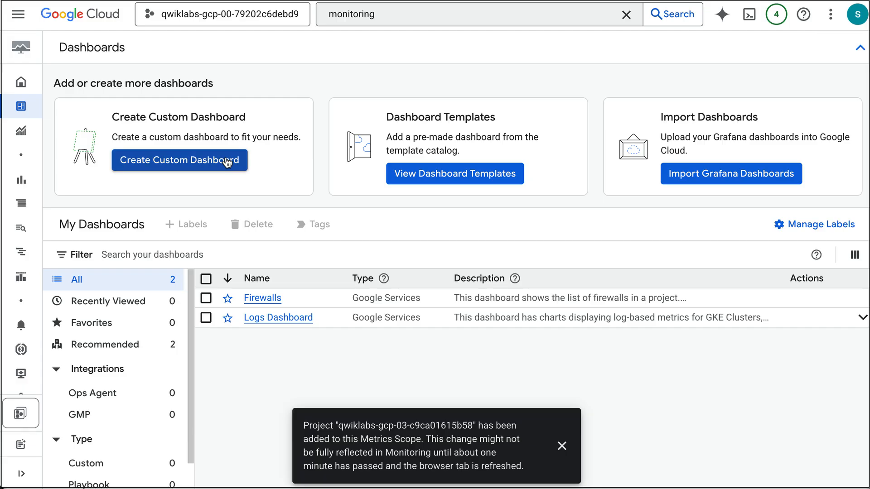
{"action": "left_click", "coordinate": [226, 161]}
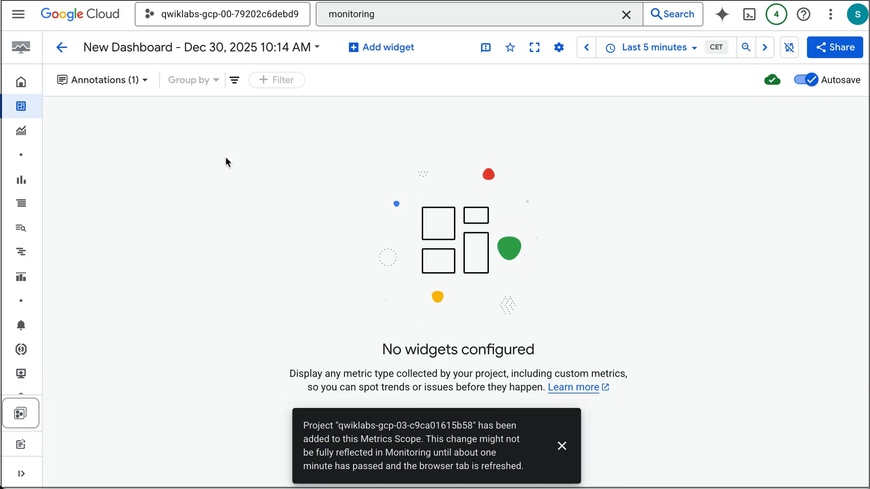
{"action": "left_click", "coordinate": [376, 50]}
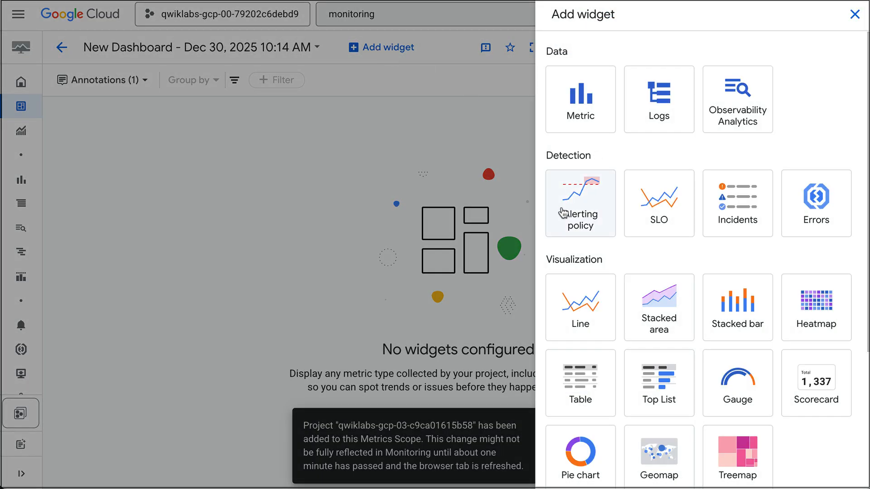
{"action": "left_click", "coordinate": [571, 295]}
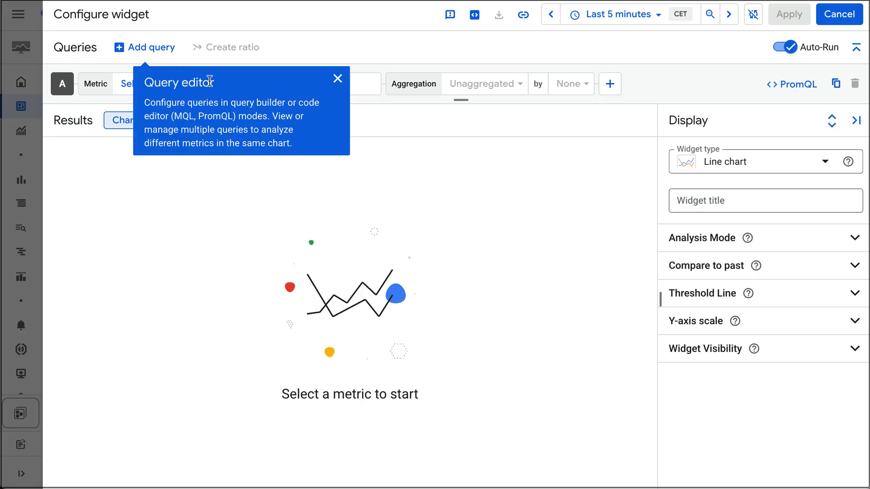
{"action": "left_click", "coordinate": [337, 80]}
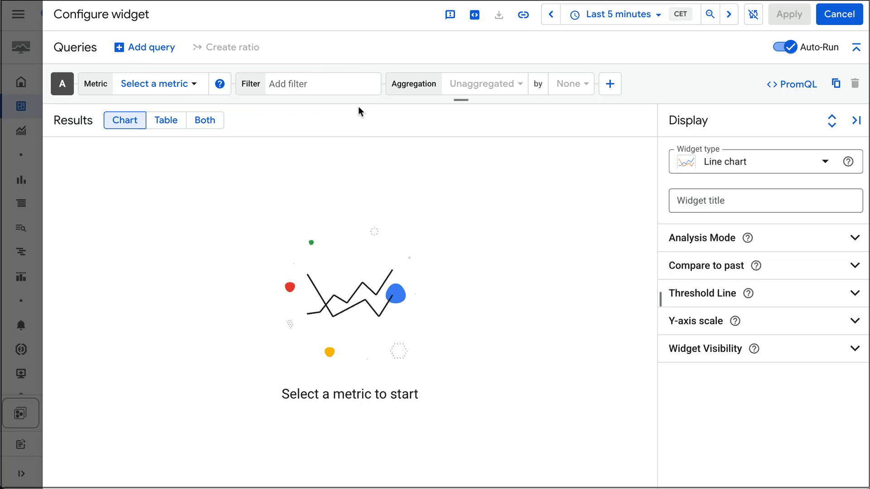
{"action": "left_click", "coordinate": [760, 201]}
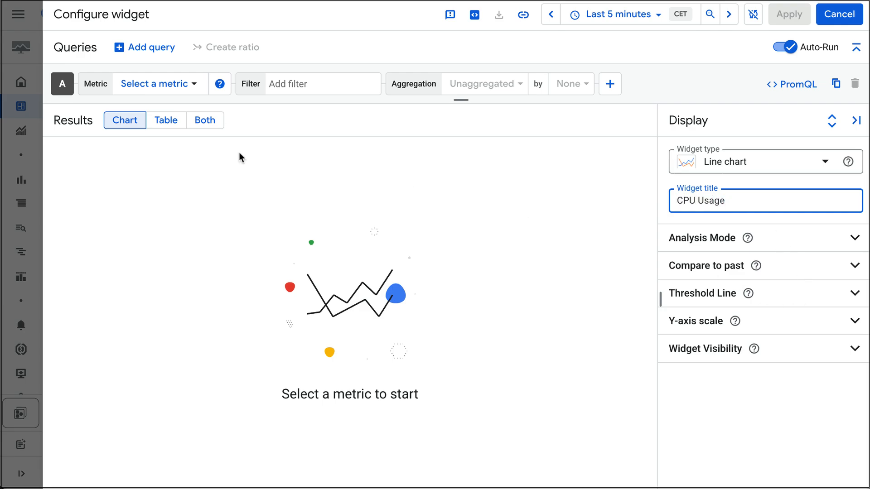
Include inactive metrics, assign VM Instance > Instance > CPU usage to the CPU Usage widget, and apply it to the dashboard.
{"action": "left_click", "coordinate": [190, 86]}
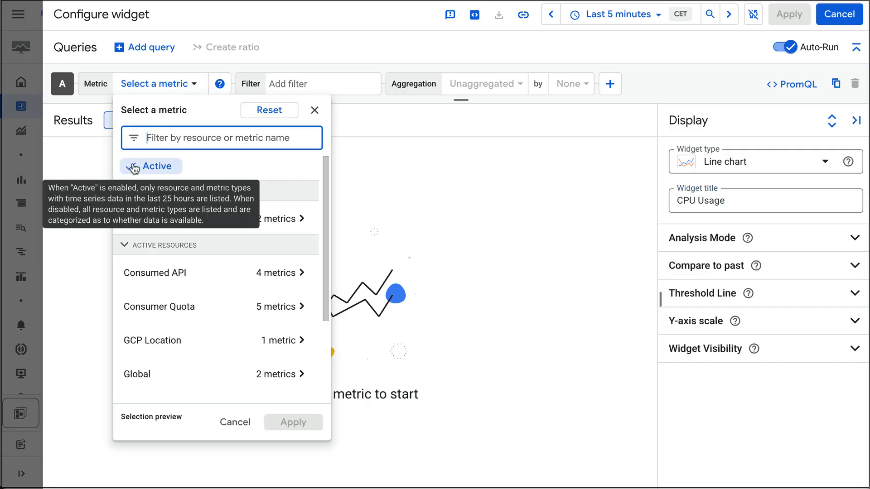
{"action": "left_click", "coordinate": [134, 168]}
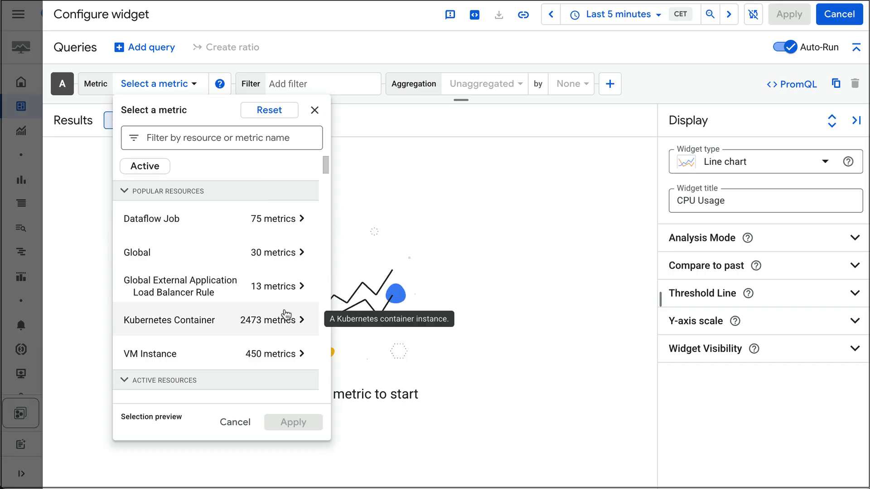
{"action": "left_click", "coordinate": [234, 351]}
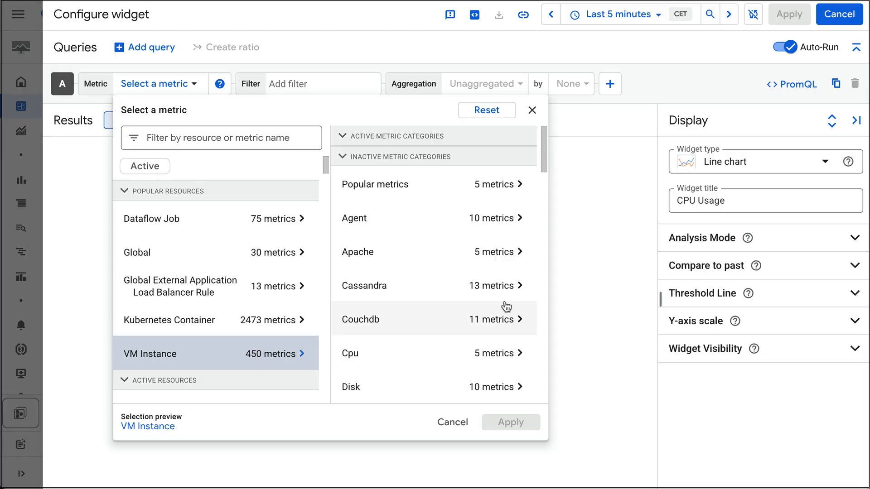
{"action": "scroll", "coordinate": [504, 305], "scroll_direction": "down", "scroll_amount": 5}
{"action": "scroll", "coordinate": [506, 307], "scroll_direction": "down", "scroll_amount": 3}
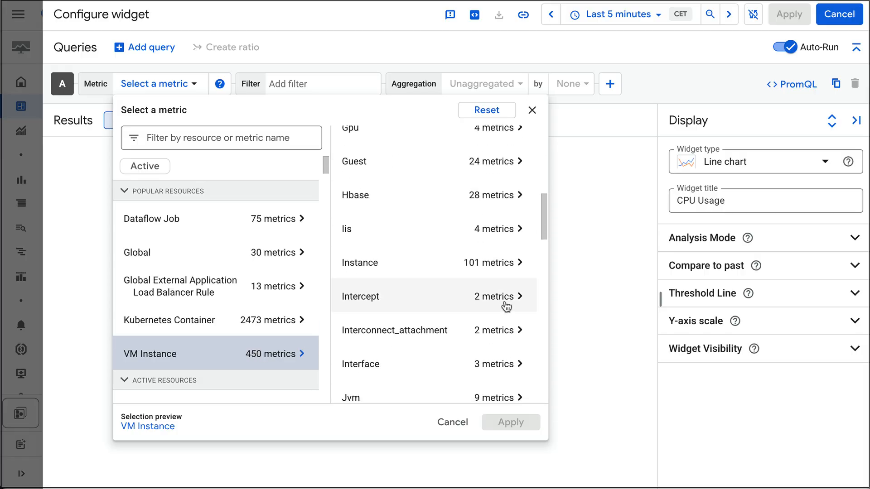
{"action": "left_click", "coordinate": [417, 273]}
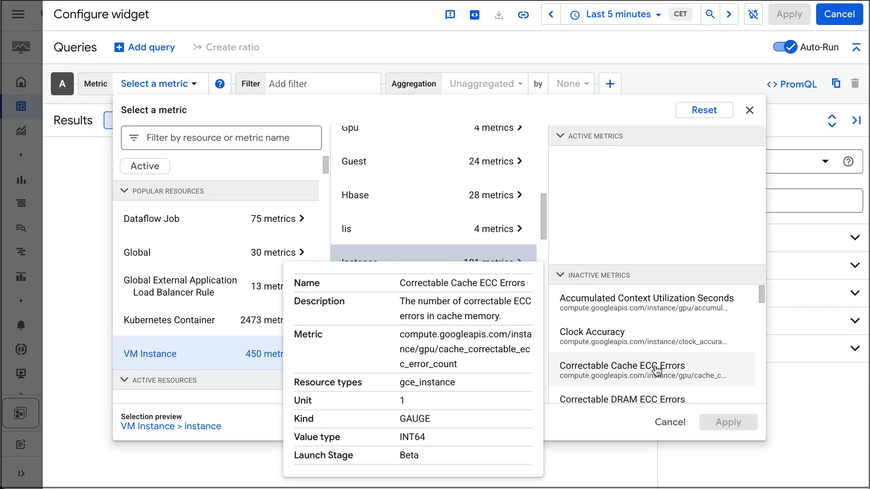
{"action": "scroll", "coordinate": [657, 371], "scroll_direction": "down", "scroll_amount": 4}
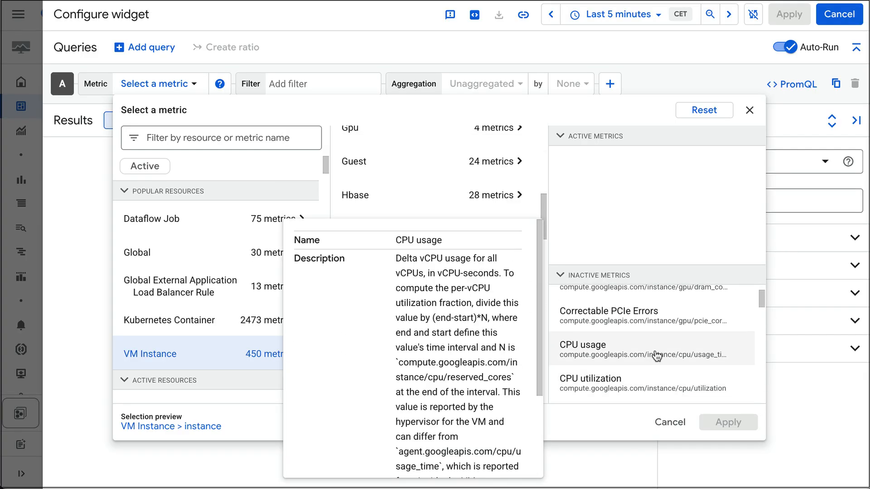
{"action": "left_click", "coordinate": [656, 356]}
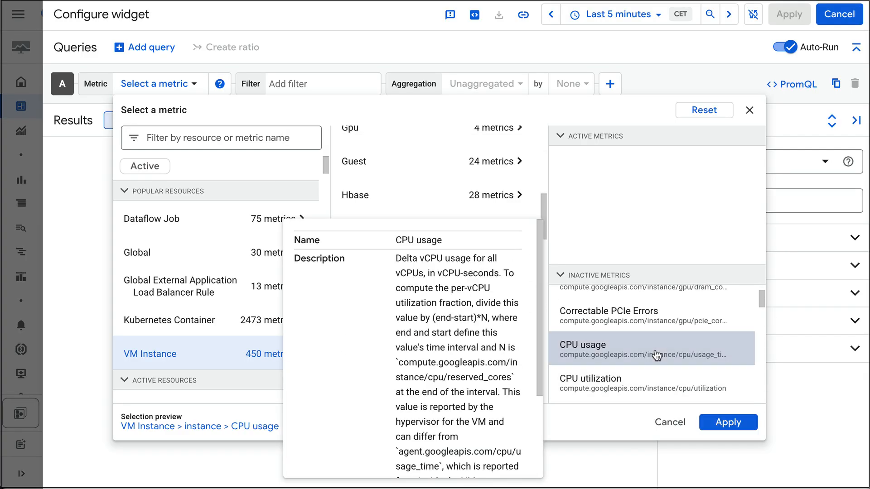
{"action": "left_click", "coordinate": [714, 422]}
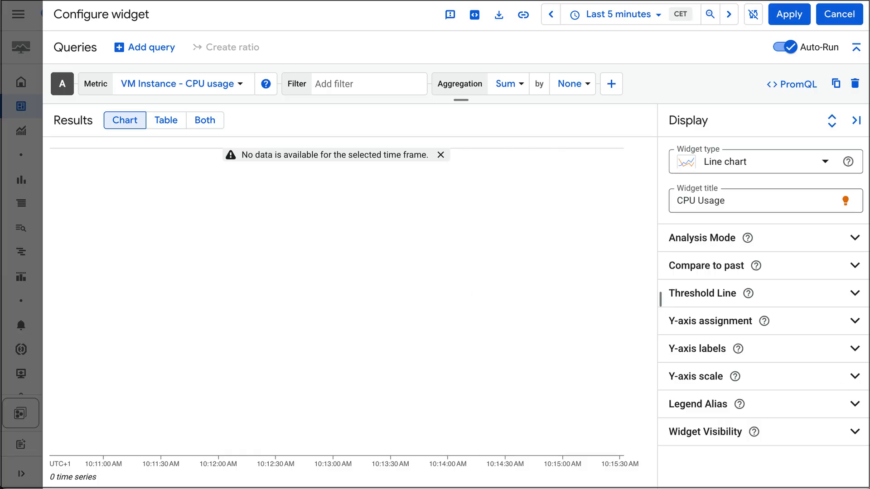
{"action": "left_click", "coordinate": [789, 14]}
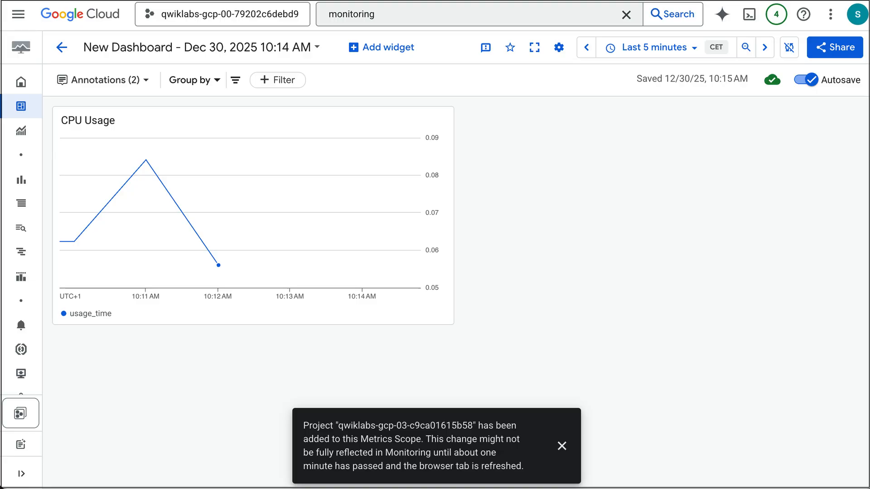
Start a second Line chart widget on the dashboard and title it Memory Utilization.
{"action": "left_click", "coordinate": [405, 53]}
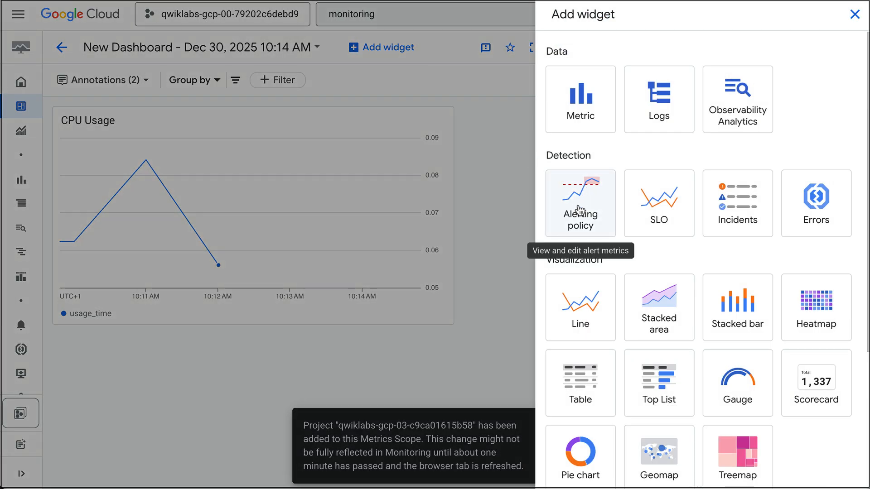
{"action": "left_click", "coordinate": [595, 293]}
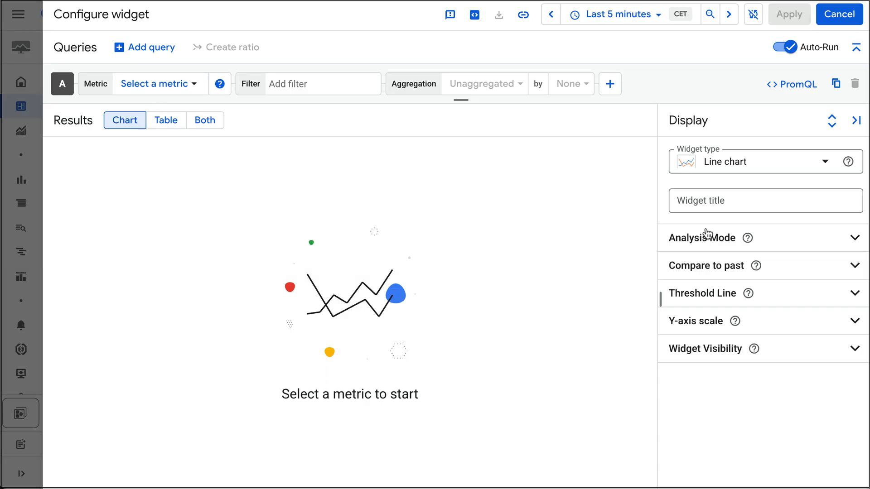
{"action": "left_click", "coordinate": [716, 213]}
{"action": "type", "text": "Memory Utili"}
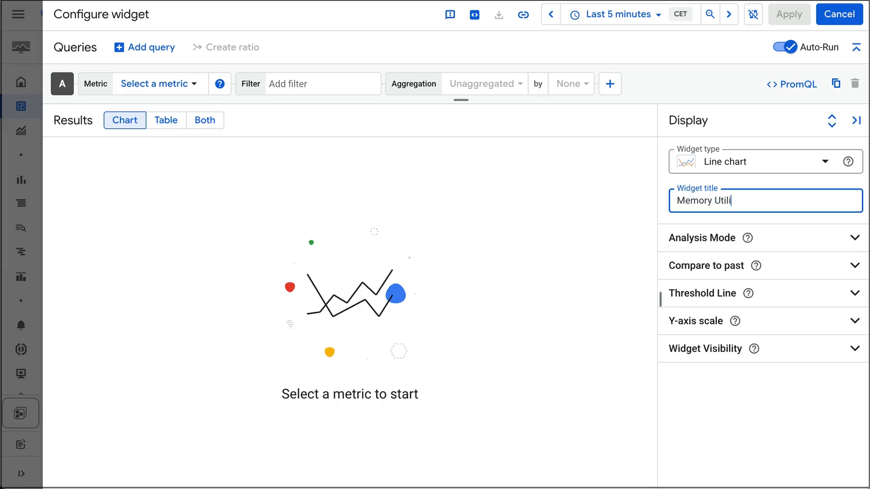
{"action": "type", "text": "zation"}
Include inactive metrics in the metric selection for the Memory Utilization widget and choose the VM Instance resource.
{"action": "left_click", "coordinate": [162, 93]}
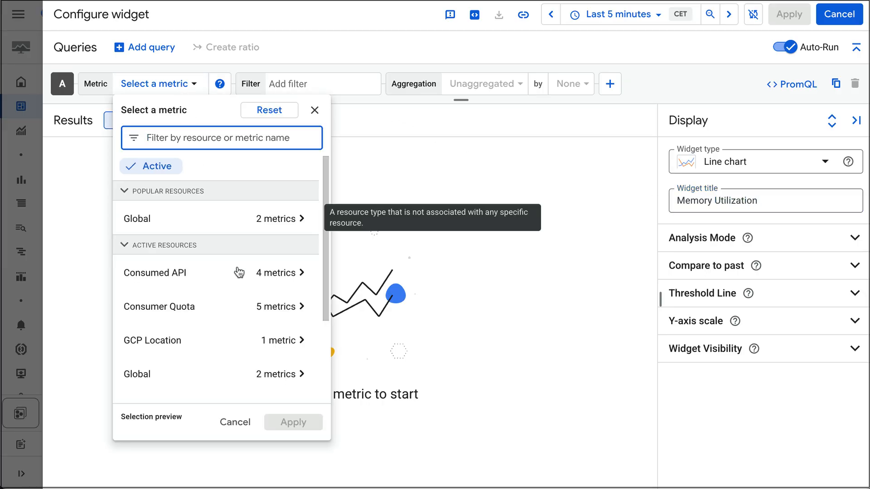
{"action": "scroll", "coordinate": [213, 322], "scroll_direction": "down", "scroll_amount": 1}
{"action": "scroll", "coordinate": [213, 322], "scroll_direction": "up", "scroll_amount": 1}
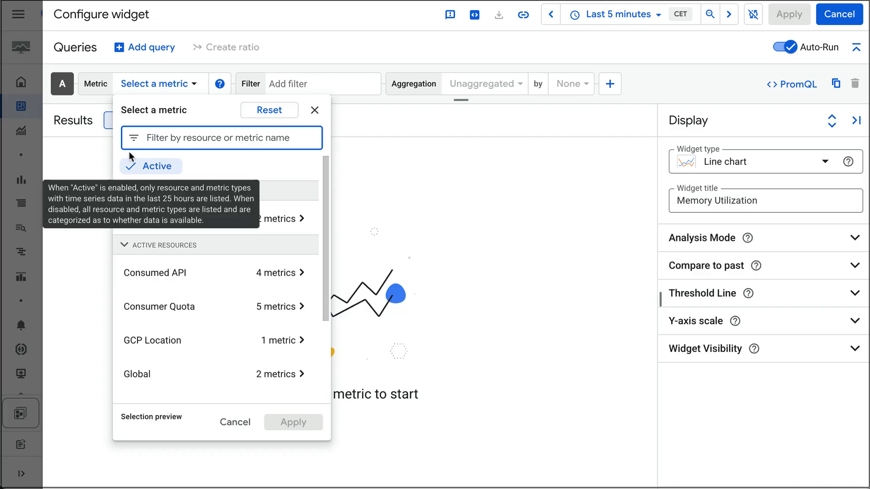
{"action": "left_click", "coordinate": [141, 167]}
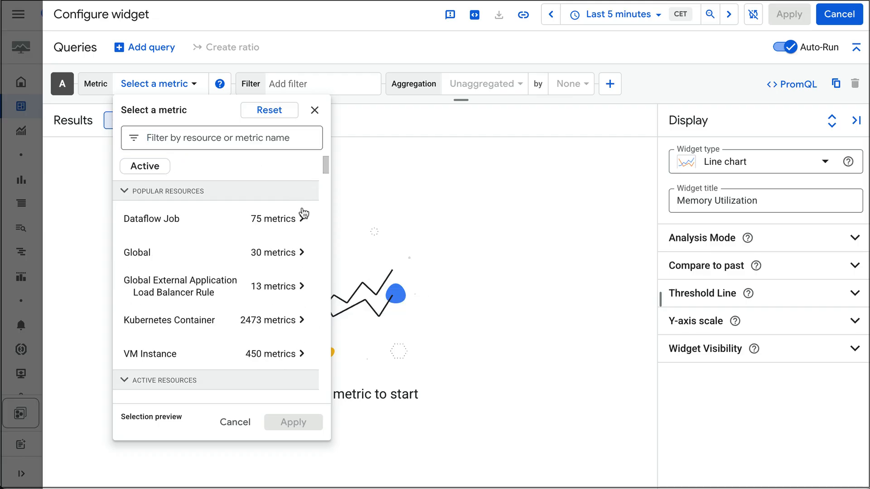
{"action": "left_click", "coordinate": [287, 357]}
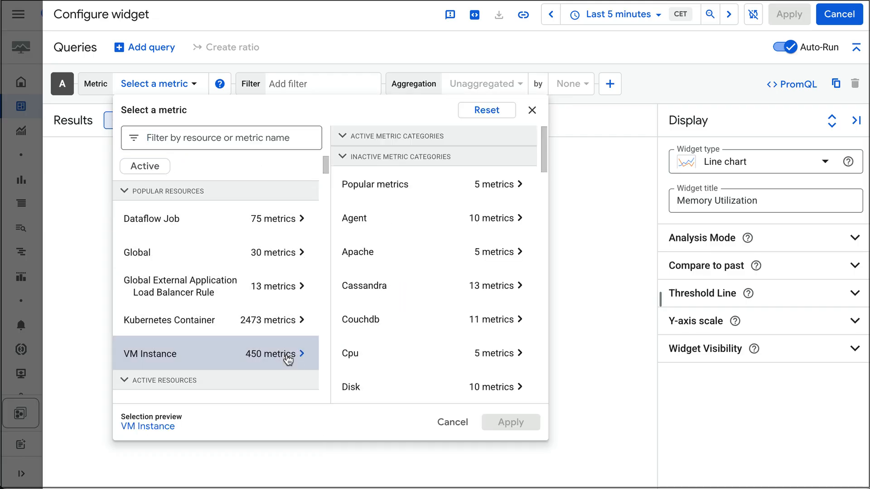
Assign the Memory > Memory utilization metric to the Memory Utilization widget and apply the widget to the dashboard.
{"action": "scroll", "coordinate": [438, 333], "scroll_direction": "down", "scroll_amount": 4}
{"action": "scroll", "coordinate": [438, 333], "scroll_direction": "down", "scroll_amount": 4}
{"action": "left_click", "coordinate": [503, 361]}
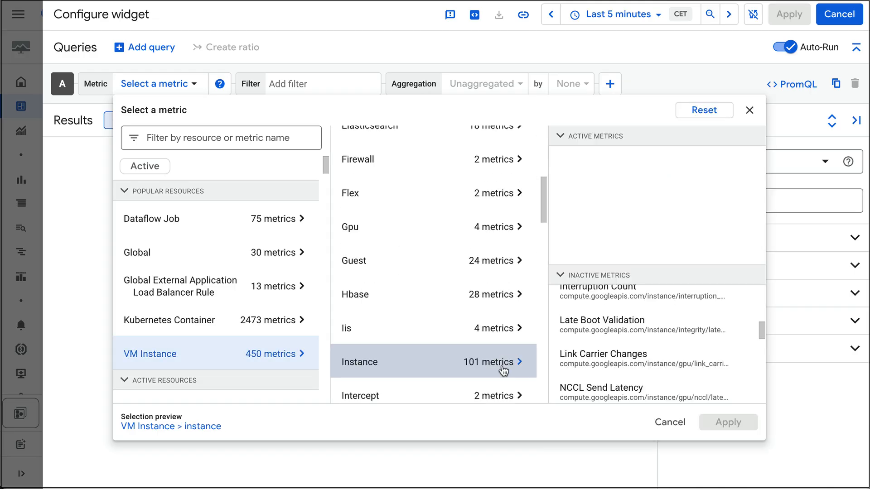
{"action": "scroll", "coordinate": [503, 365], "scroll_direction": "down", "scroll_amount": 1}
{"action": "scroll", "coordinate": [502, 370], "scroll_direction": "down", "scroll_amount": 7}
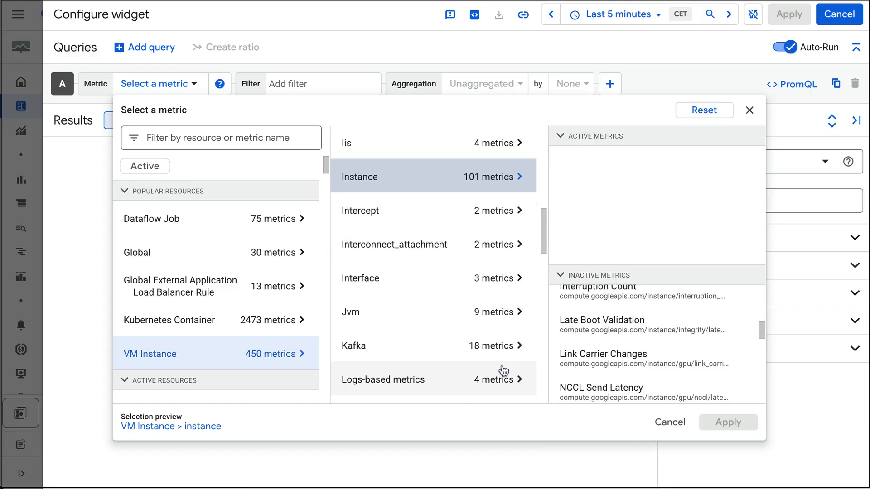
{"action": "left_click", "coordinate": [508, 336]}
{"action": "mouse_move", "coordinate": [627, 312]}
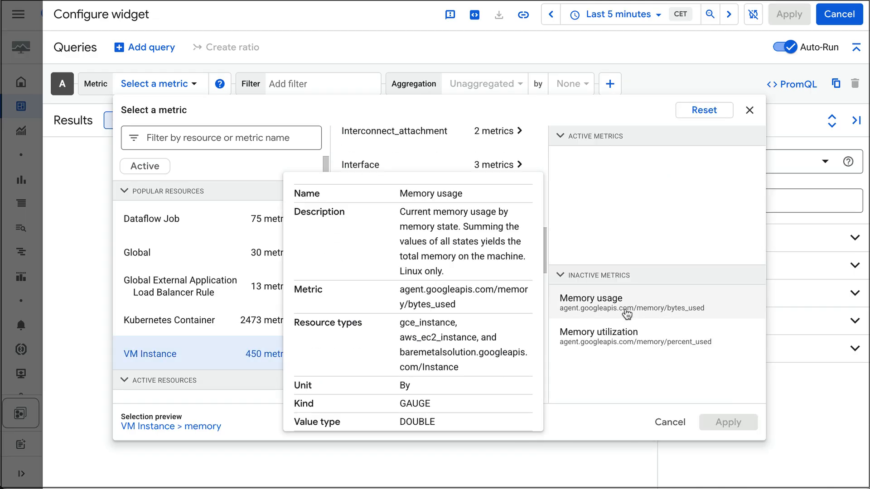
{"action": "left_click", "coordinate": [627, 339]}
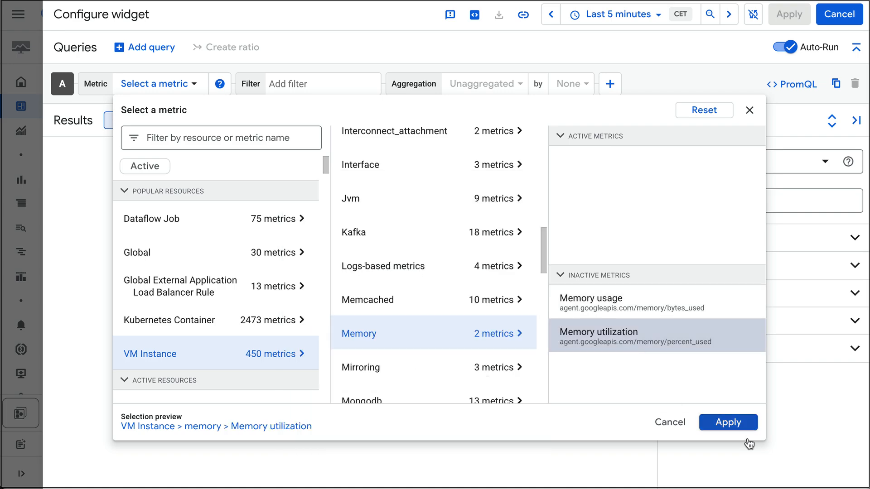
{"action": "left_click", "coordinate": [728, 422]}
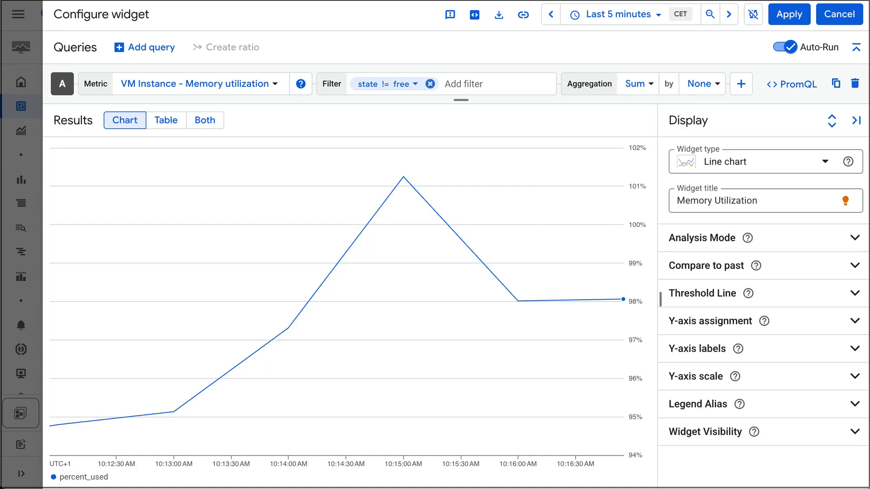
{"action": "left_click", "coordinate": [795, 20]}
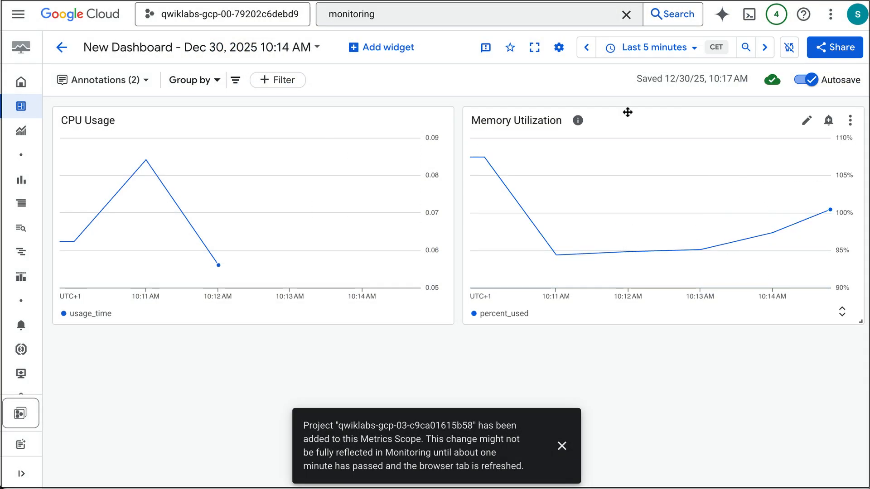
{"action": "left_click", "coordinate": [380, 50]}
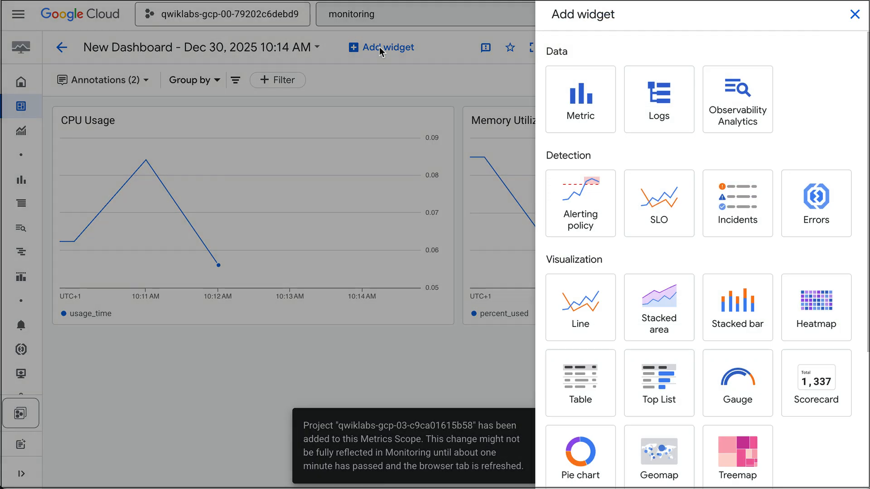
{"action": "left_click", "coordinate": [586, 300]}
{"action": "left_click", "coordinate": [742, 204]}
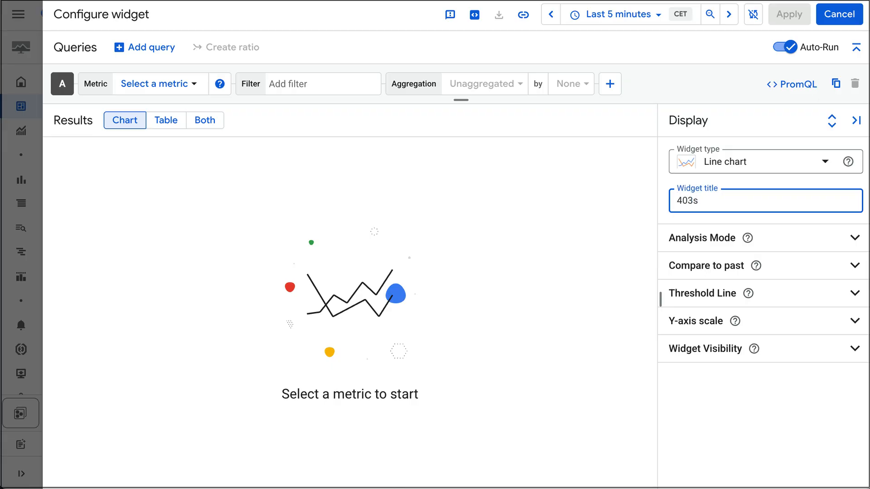
{"action": "left_click", "coordinate": [162, 83]}
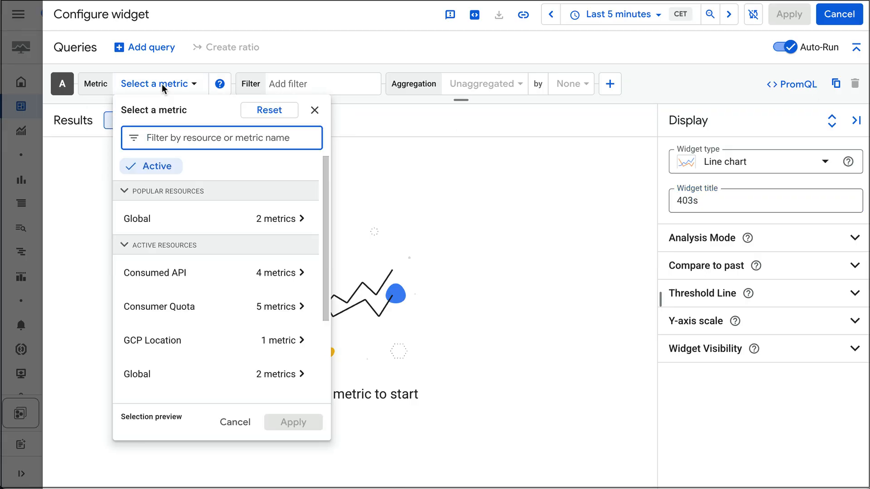
{"action": "left_click", "coordinate": [149, 167]}
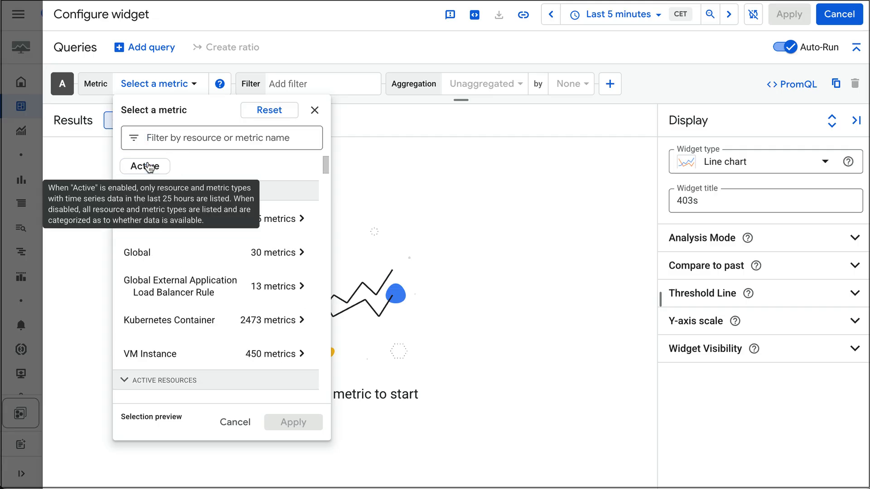
{"action": "left_click", "coordinate": [241, 358]}
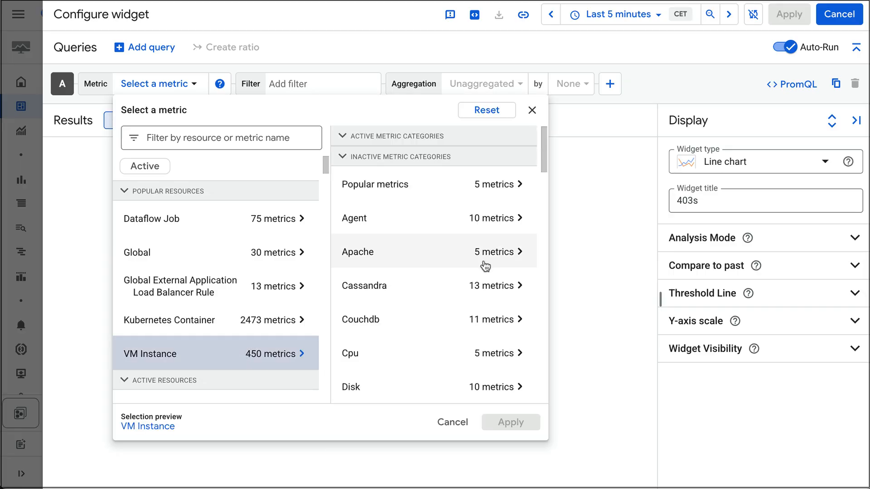
{"action": "scroll", "coordinate": [486, 266], "scroll_direction": "down", "scroll_amount": 10}
{"action": "left_click", "coordinate": [436, 335]}
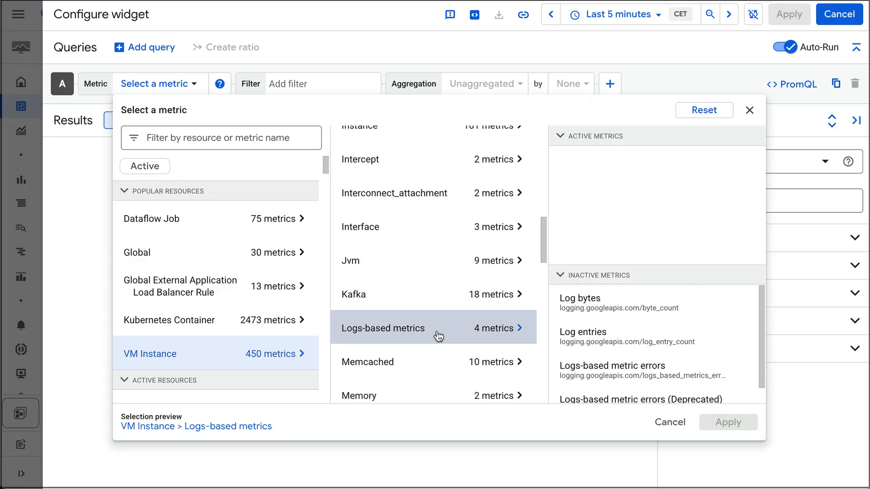
{"action": "mouse_move", "coordinate": [641, 349]}
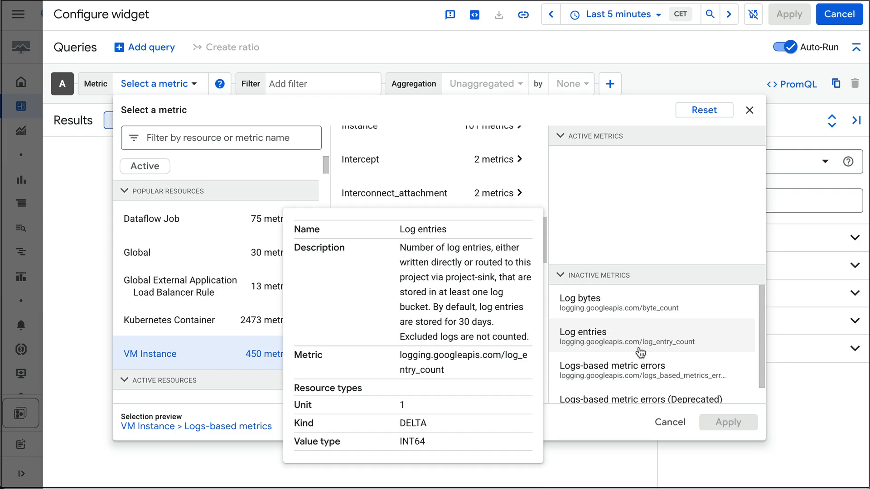
{"action": "left_click", "coordinate": [641, 368]}
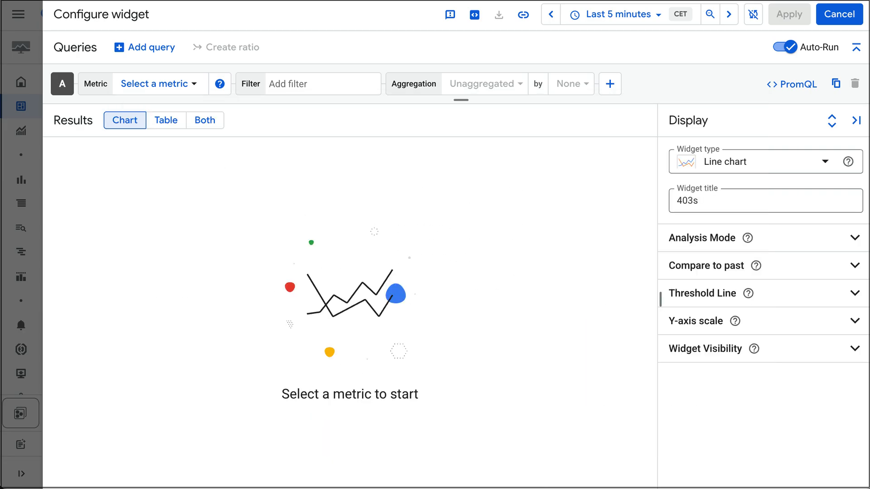
Reload the dashboard page and start a third Line chart widget titled 403s.
{"action": "left_click", "coordinate": [59, 1]}
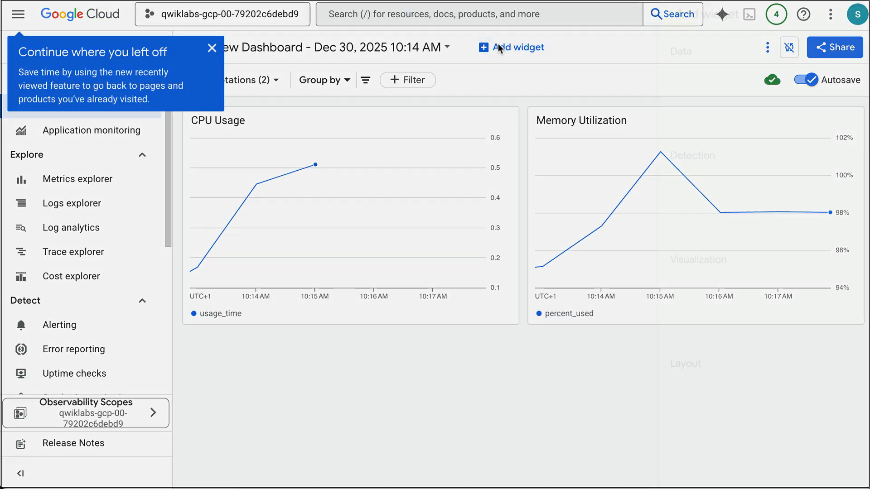
{"action": "left_click", "coordinate": [498, 45]}
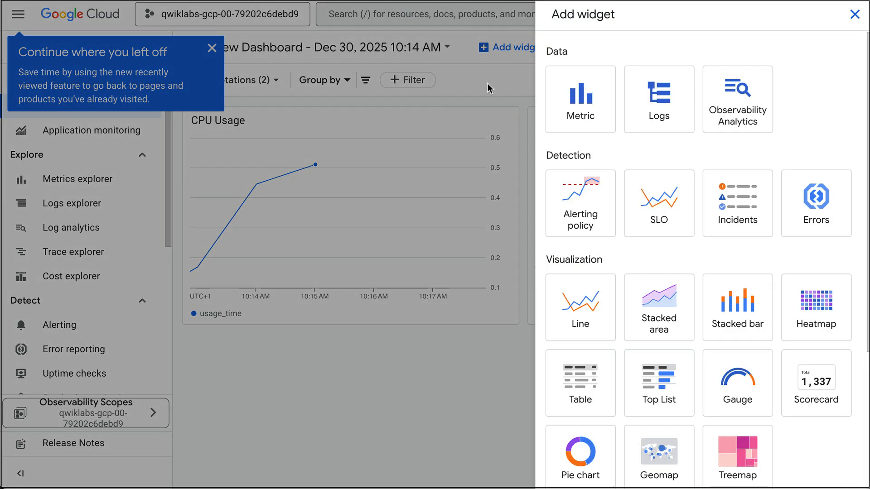
{"action": "left_click", "coordinate": [581, 306]}
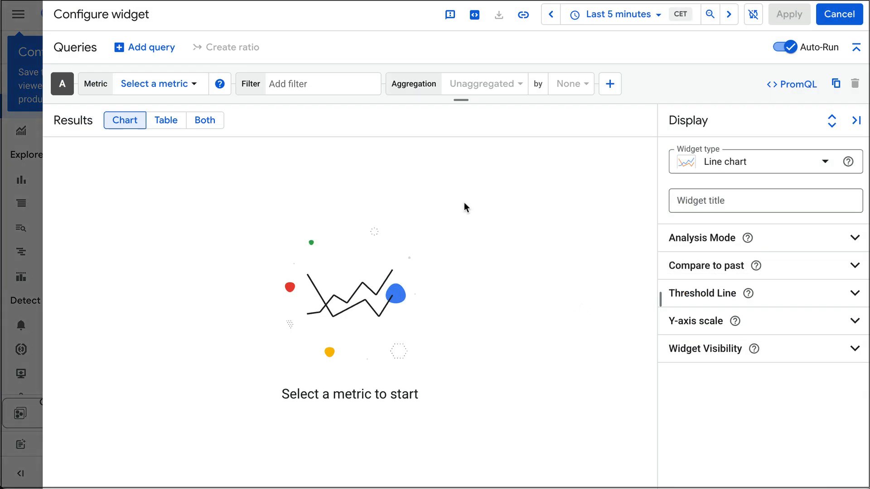
{"action": "left_click", "coordinate": [700, 200]}
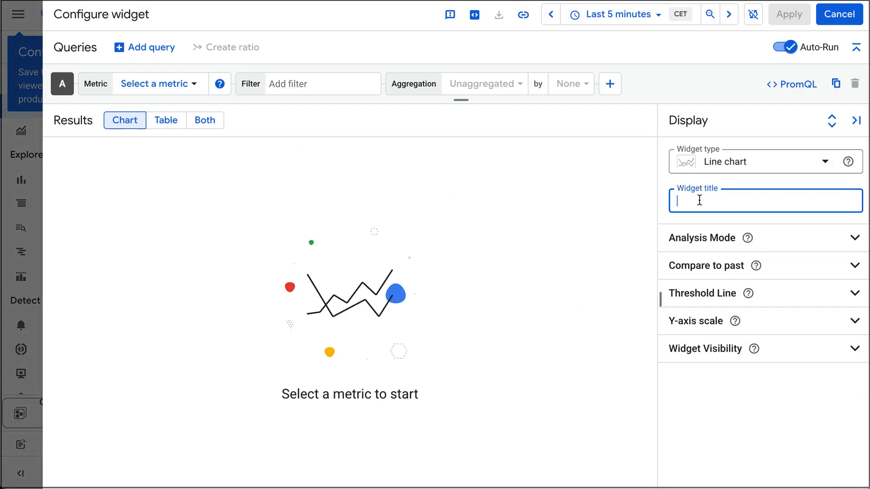
{"action": "type", "text": "403s"}
Include inactive metrics, assign VM Instance > Logs-based metrics > Logging/user/403s to the 403s widget, and apply it to the dashboard.
{"action": "left_click", "coordinate": [154, 84]}
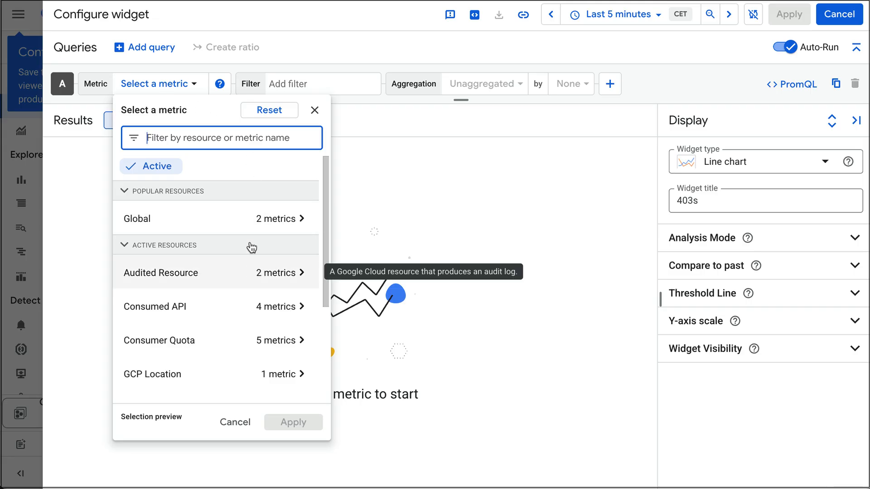
{"action": "left_click", "coordinate": [157, 168]}
{"action": "left_click", "coordinate": [157, 167]}
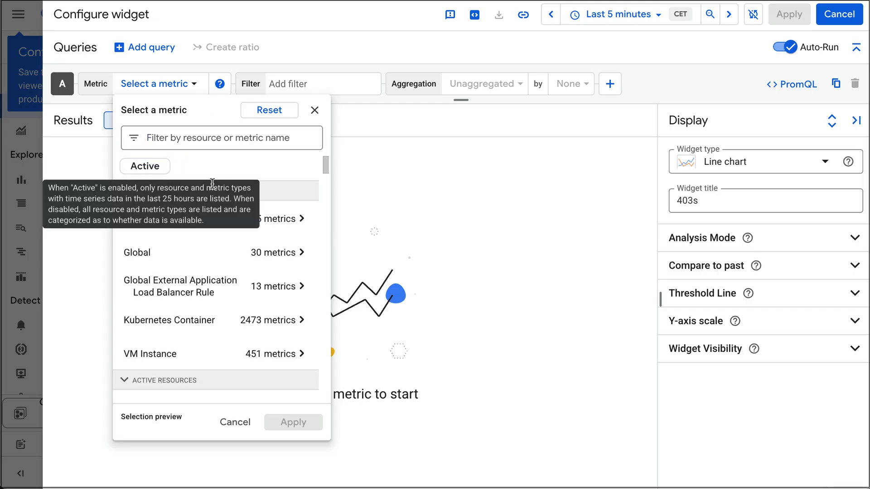
{"action": "left_click", "coordinate": [271, 361]}
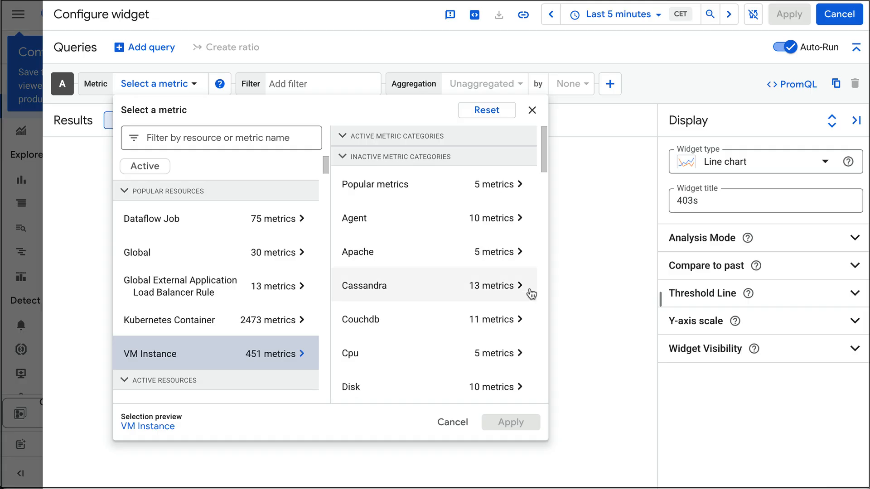
{"action": "scroll", "coordinate": [542, 287], "scroll_direction": "down", "scroll_amount": 10}
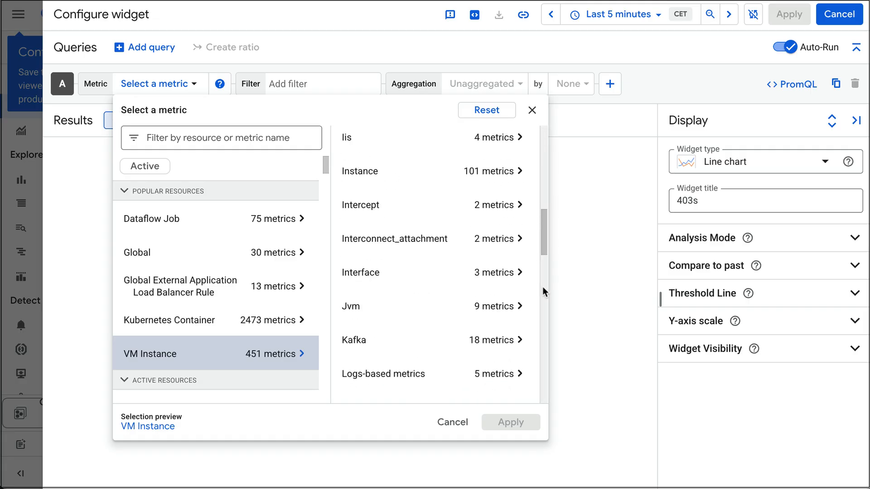
{"action": "left_click", "coordinate": [402, 375]}
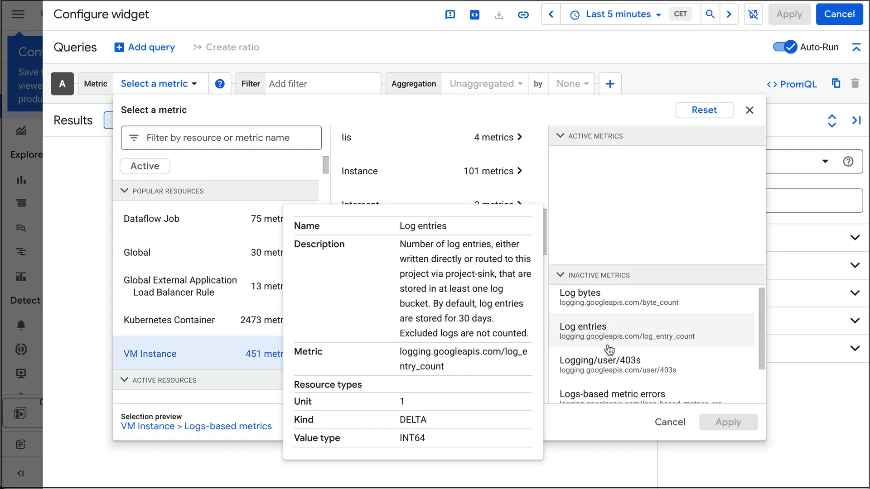
{"action": "left_click", "coordinate": [611, 359]}
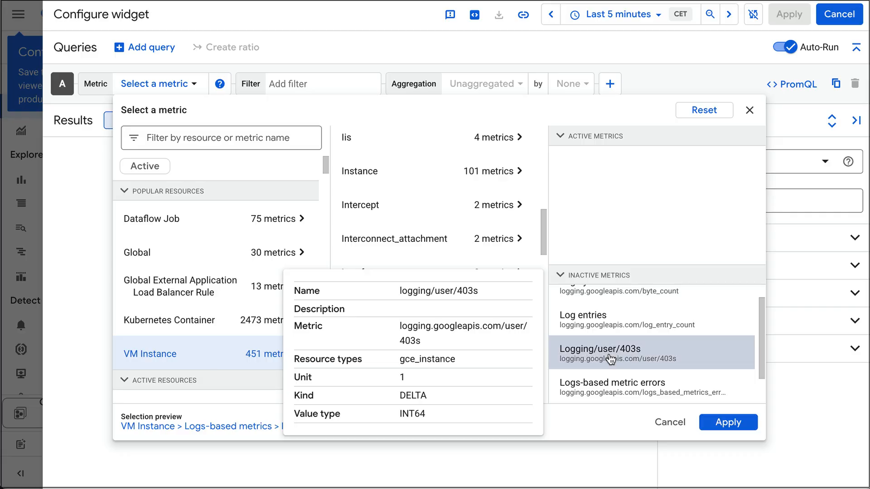
{"action": "left_click", "coordinate": [720, 423]}
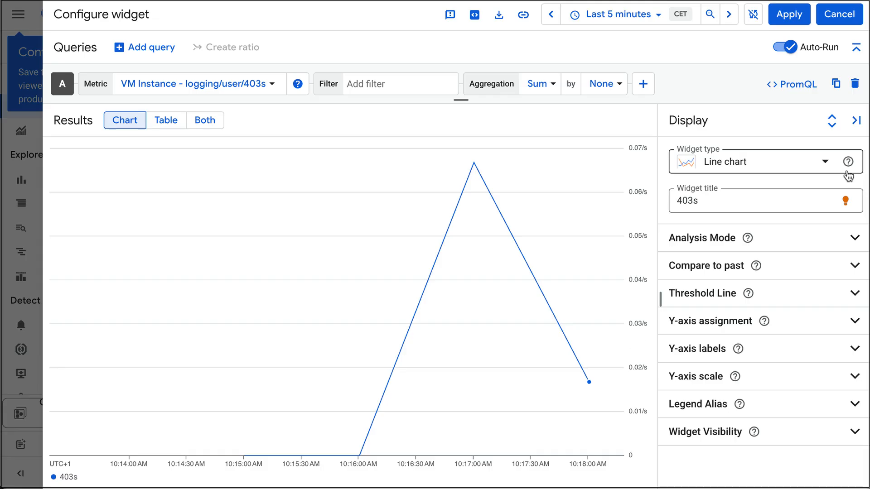
{"action": "left_click", "coordinate": [789, 16]}
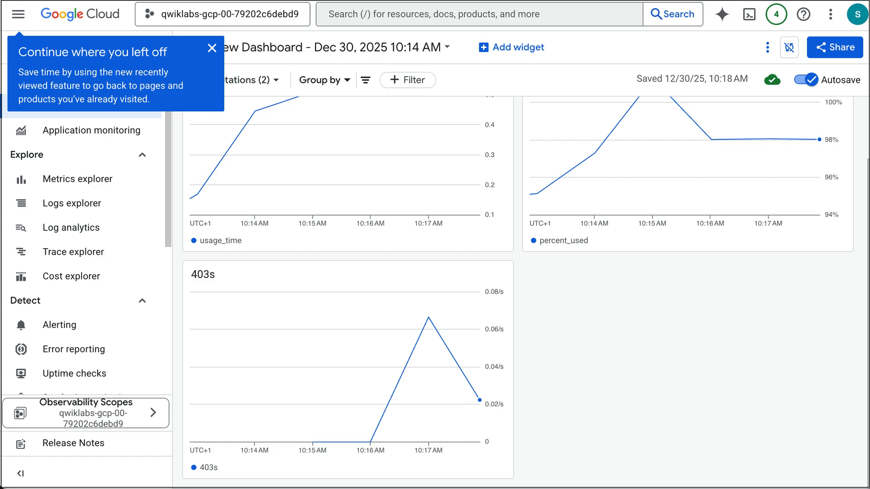
Dismiss the tip about recently viewed pages and switch the console to project qwiklabs-gcp-03-c9ca01615b58.
{"action": "mouse_move", "coordinate": [415, 337]}
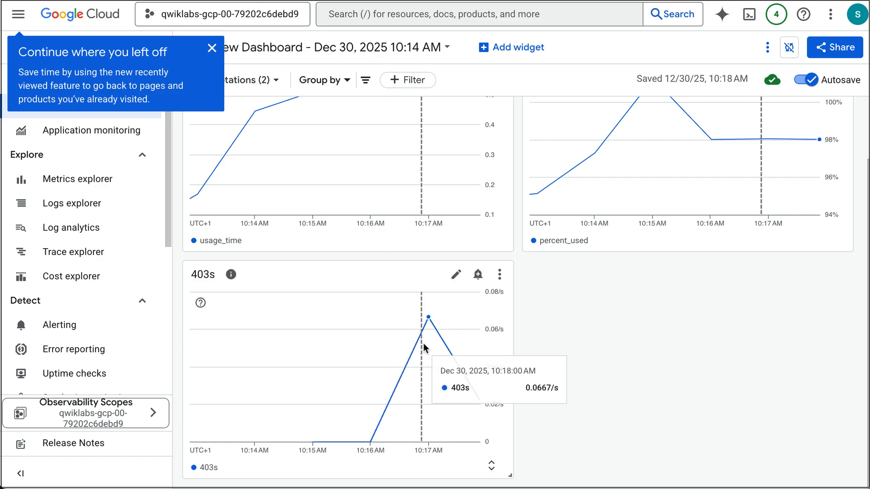
{"action": "scroll", "coordinate": [425, 345], "scroll_direction": "up", "scroll_amount": 2}
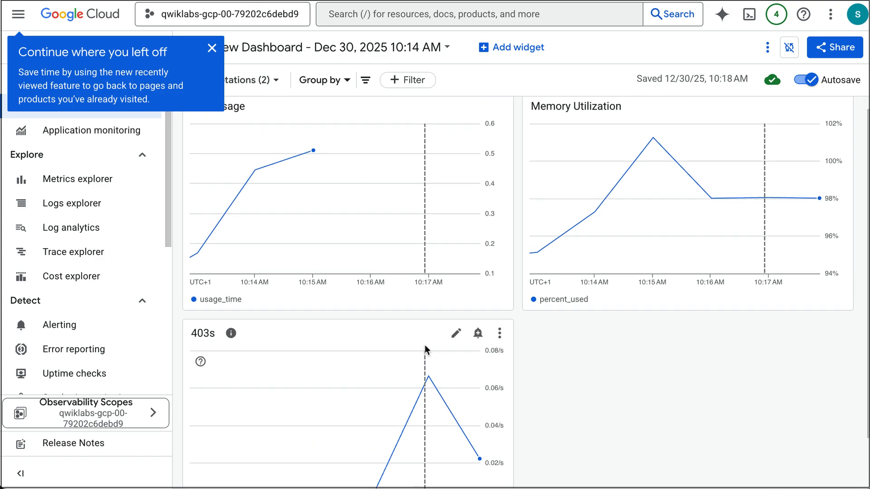
{"action": "left_click", "coordinate": [212, 50]}
{"action": "mouse_move", "coordinate": [287, 181]}
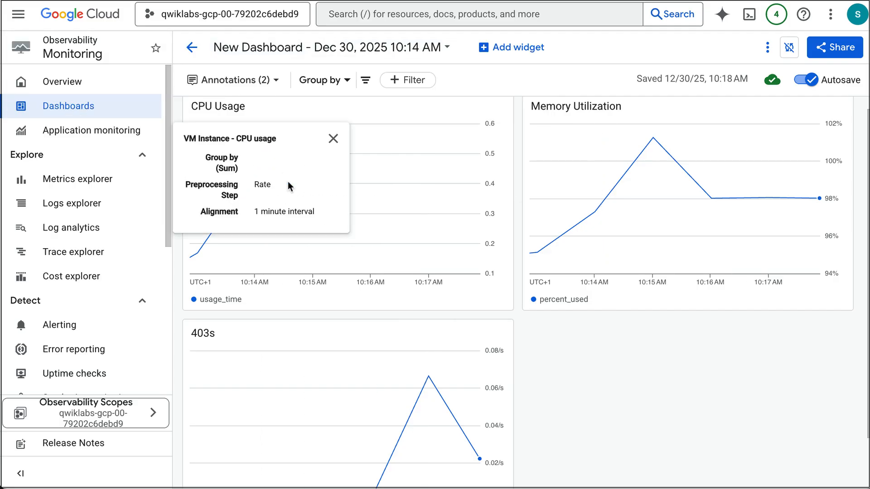
{"action": "left_click", "coordinate": [215, 16]}
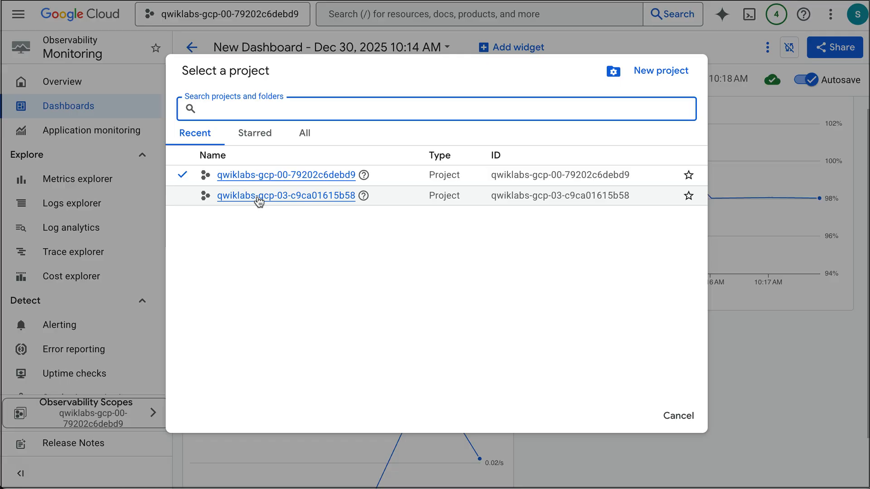
{"action": "left_click", "coordinate": [258, 197]}
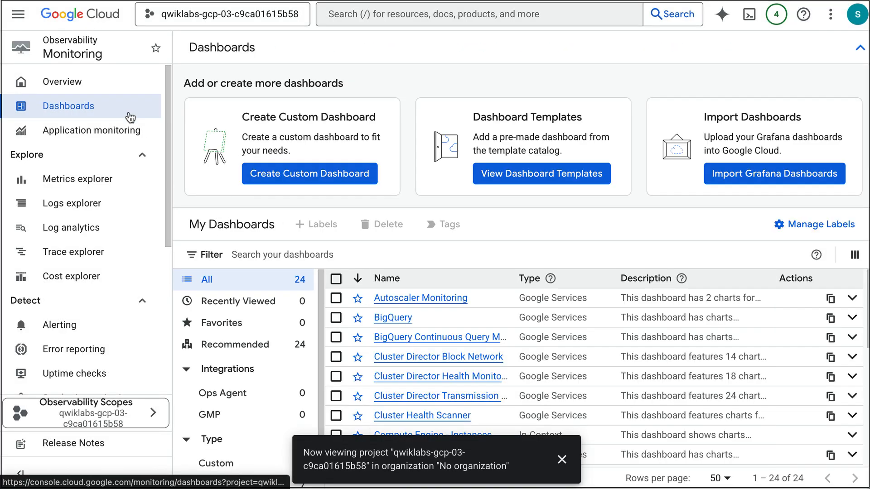
Search the console for BigQuery and open the BigQuery product page.
{"action": "left_click", "coordinate": [350, 14]}
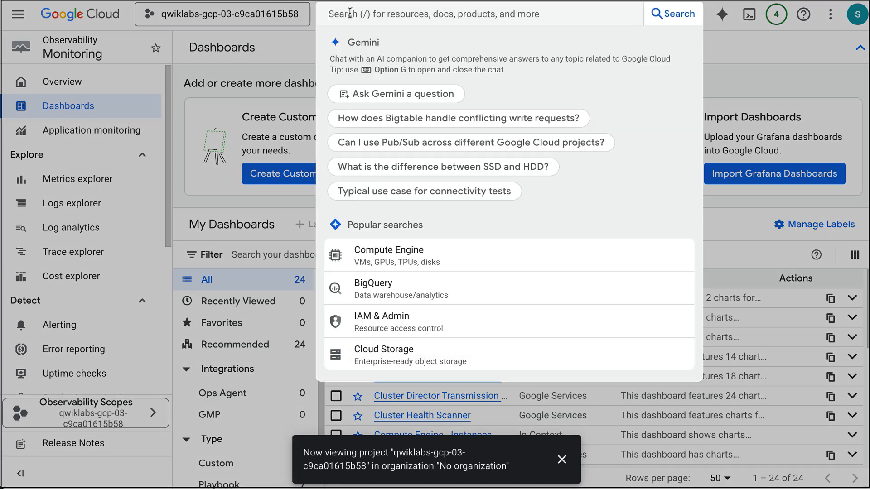
{"action": "type", "text": "big"}
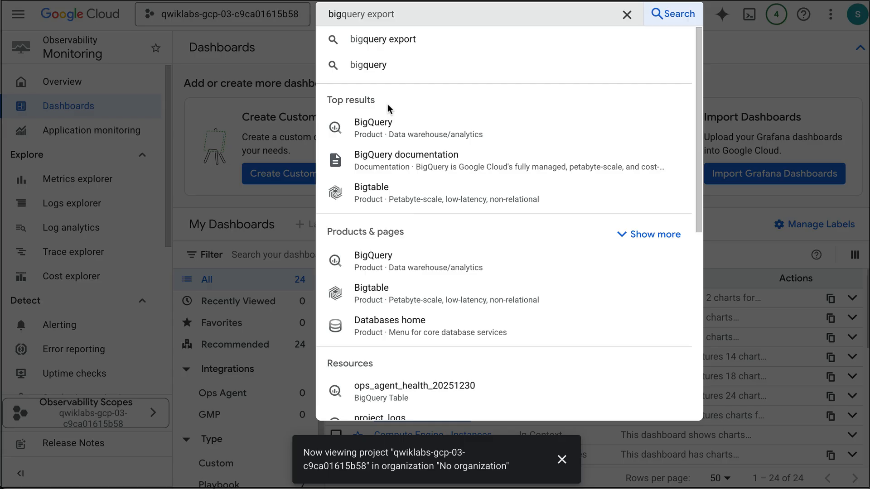
{"action": "left_click", "coordinate": [395, 135]}
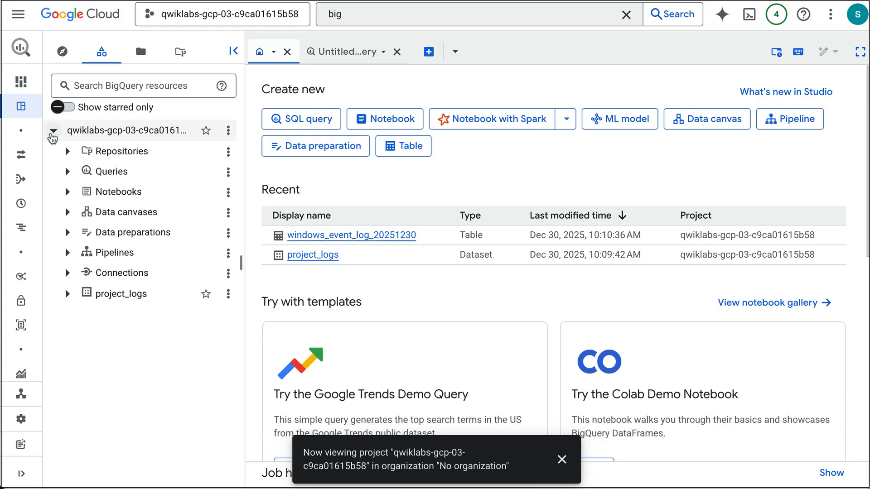
Expand the project_logs dataset, open its syslog_ table, and display the table's data preview.
{"action": "left_click", "coordinate": [69, 296]}
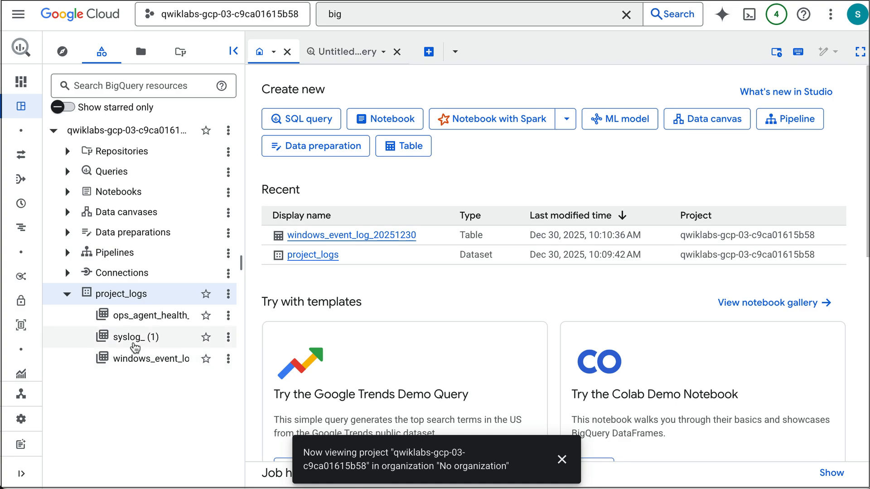
{"action": "left_click", "coordinate": [135, 348]}
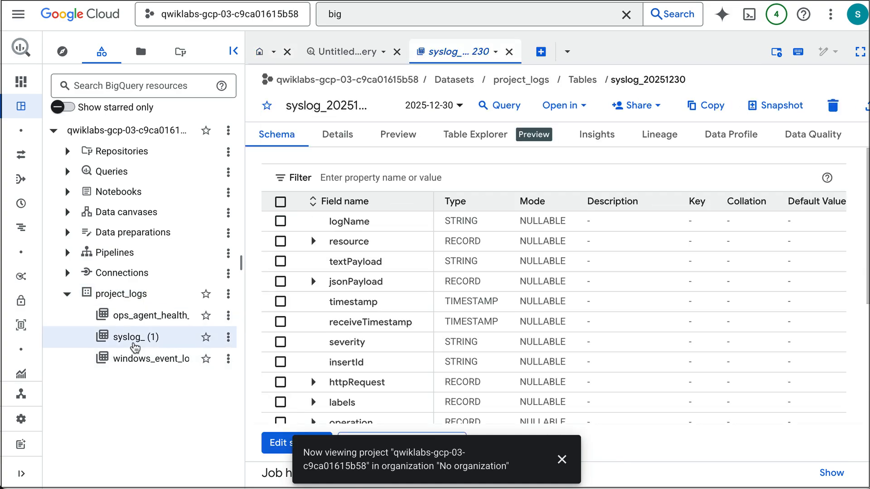
{"action": "left_click", "coordinate": [395, 136]}
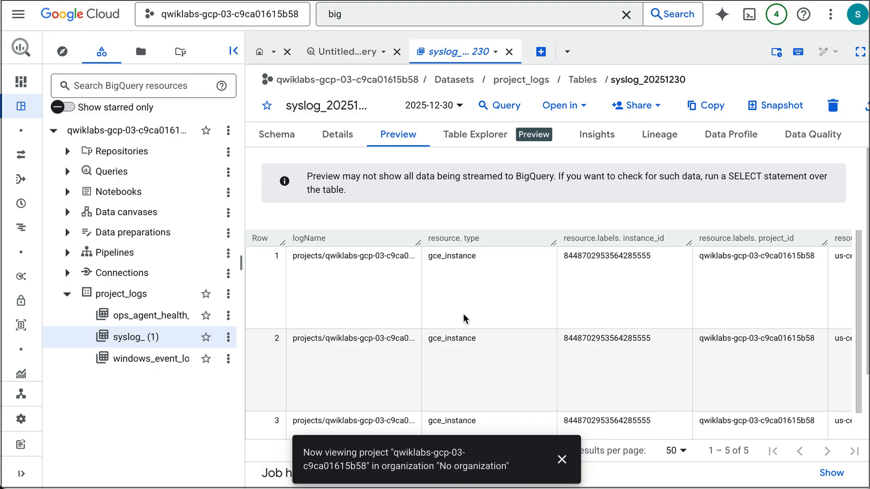
Examine the previewed syslog rows across their columns, including the JSON payload messages, timestamps and HTTP request fields.
{"action": "scroll", "coordinate": [464, 318], "scroll_direction": "down", "scroll_amount": 1}
{"action": "scroll", "coordinate": [463, 318], "scroll_direction": "right", "scroll_amount": 5}
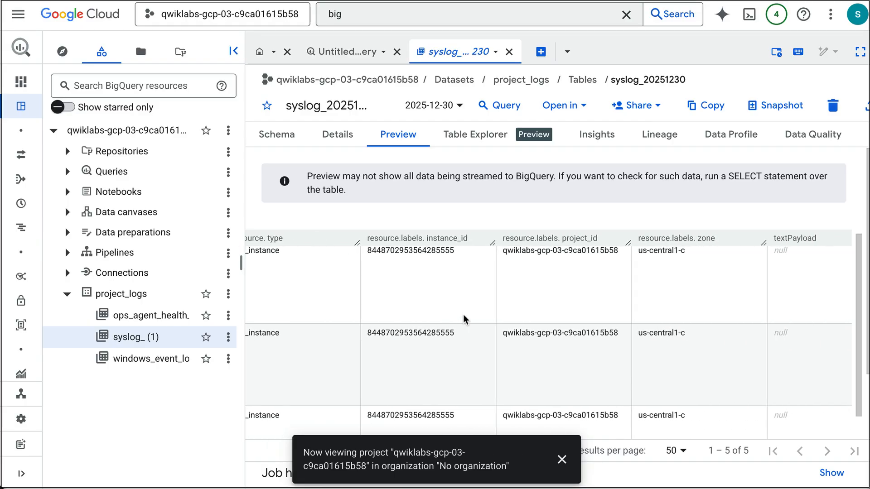
{"action": "scroll", "coordinate": [463, 318], "scroll_direction": "right", "scroll_amount": 10}
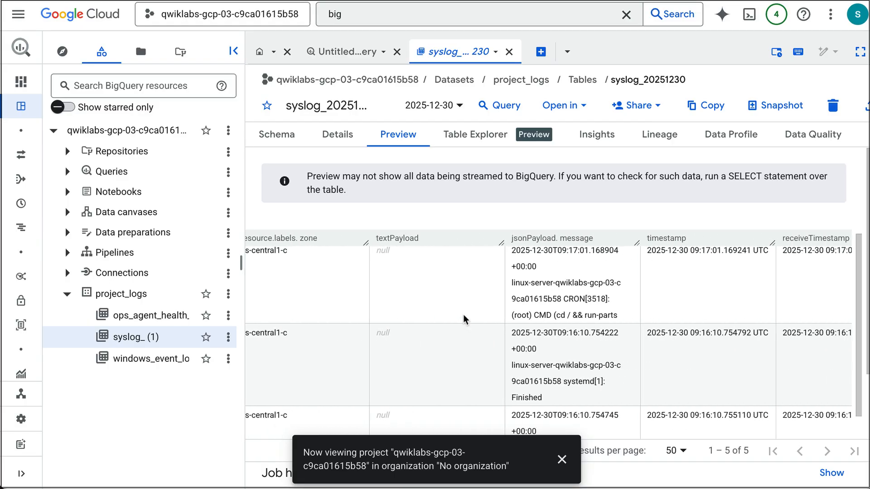
{"action": "scroll", "coordinate": [570, 320], "scroll_direction": "down", "scroll_amount": 2}
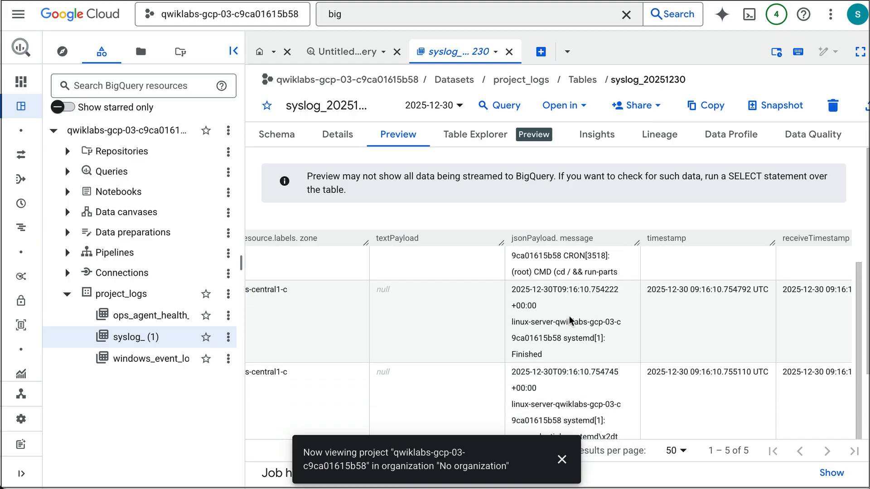
{"action": "scroll", "coordinate": [570, 371], "scroll_direction": "down", "scroll_amount": 5}
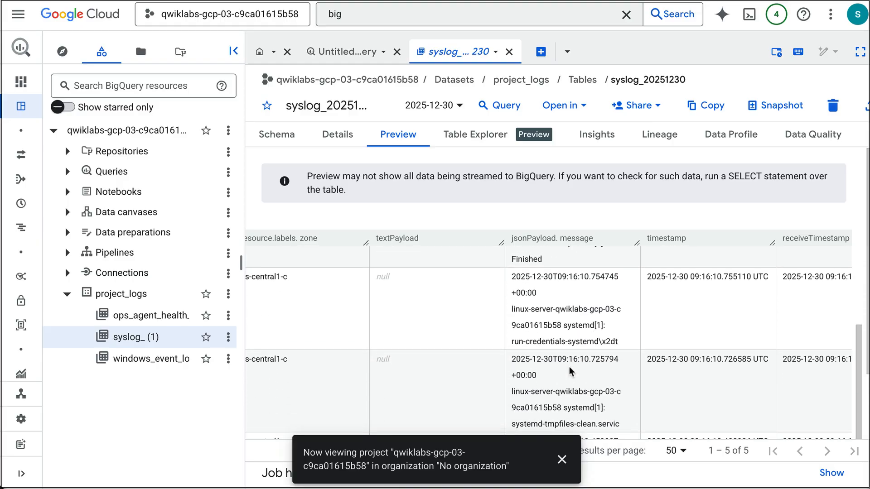
{"action": "scroll", "coordinate": [570, 372], "scroll_direction": "down", "scroll_amount": 4}
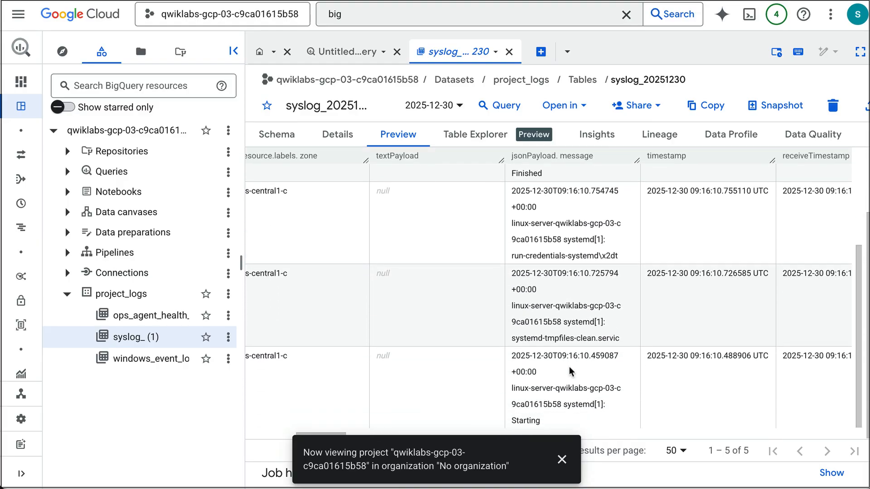
{"action": "scroll", "coordinate": [570, 371], "scroll_direction": "up", "scroll_amount": 7}
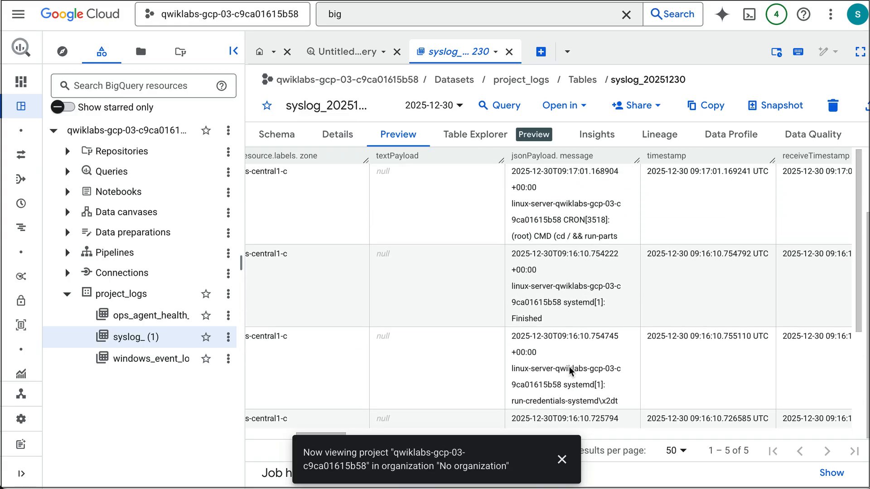
{"action": "scroll", "coordinate": [570, 371], "scroll_direction": "up", "scroll_amount": 4}
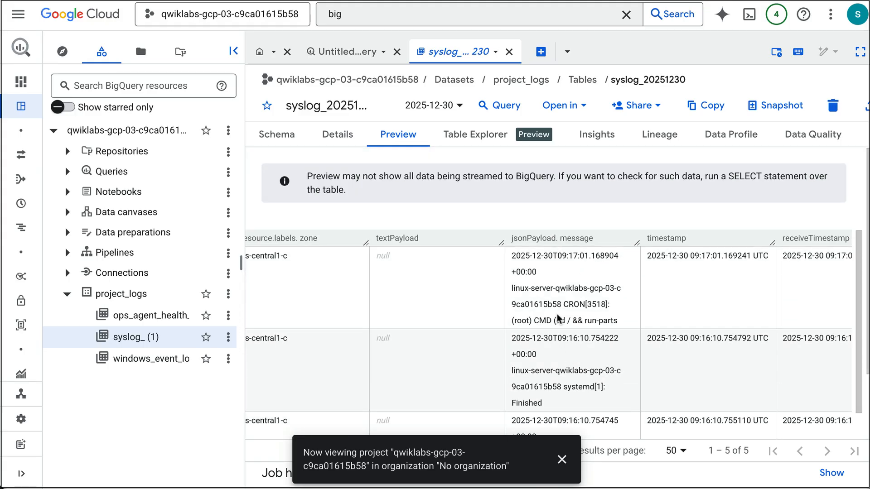
{"action": "scroll", "coordinate": [558, 319], "scroll_direction": "right", "scroll_amount": 15}
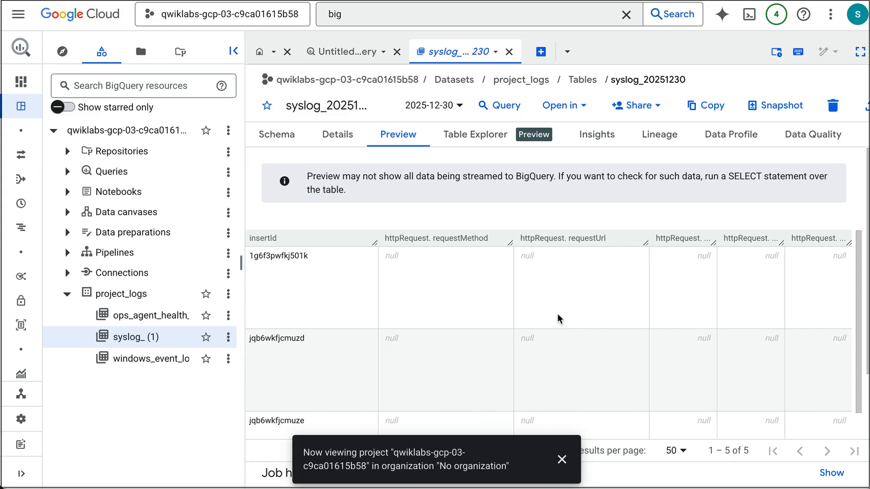
{"action": "scroll", "coordinate": [558, 319], "scroll_direction": "left", "scroll_amount": 15}
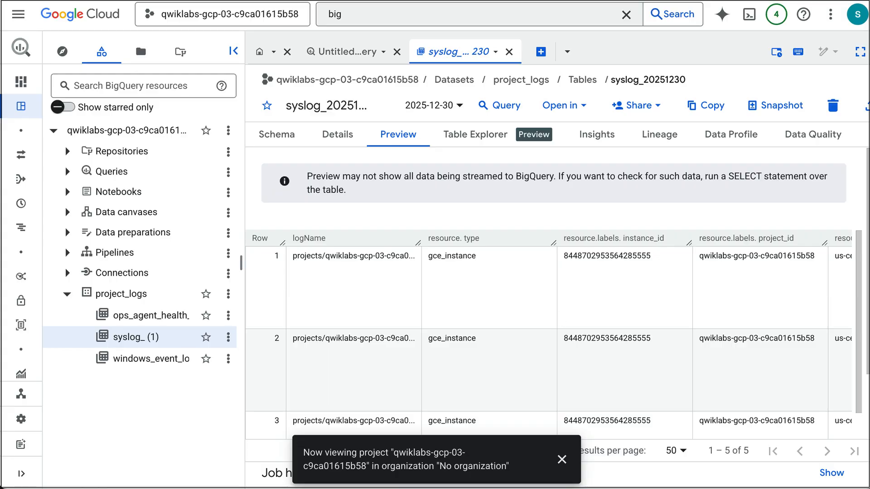